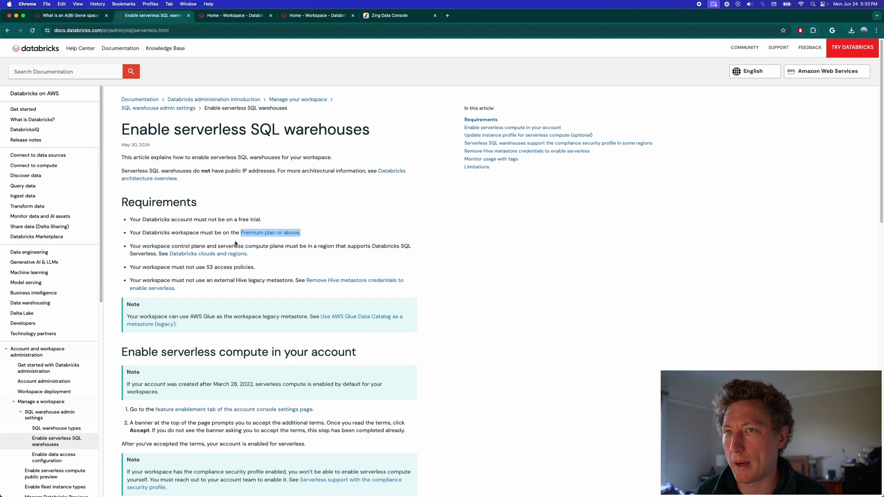
- Review the free-trial requirement for serverless SQL warehouses and check which items the Community Edition workspace can create
{"action": "left_click_drag", "start_coordinate": [284, 222], "coordinate": [113, 225]}
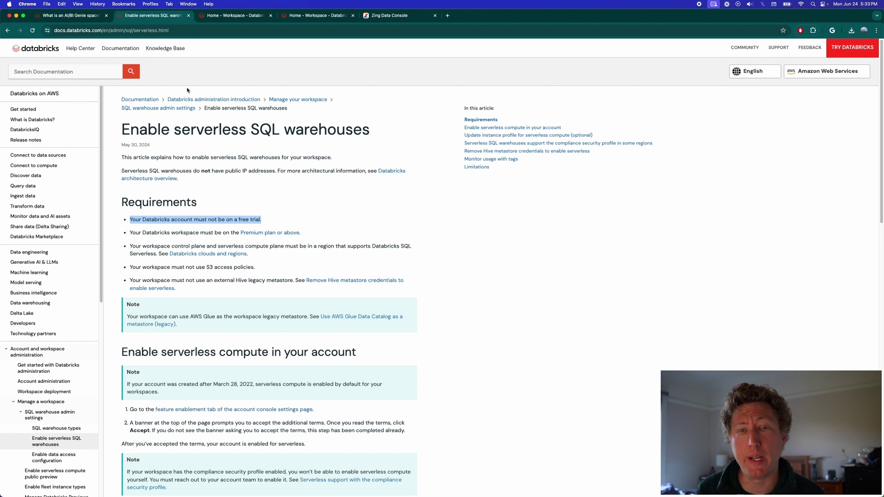
{"action": "left_click", "coordinate": [247, 16]}
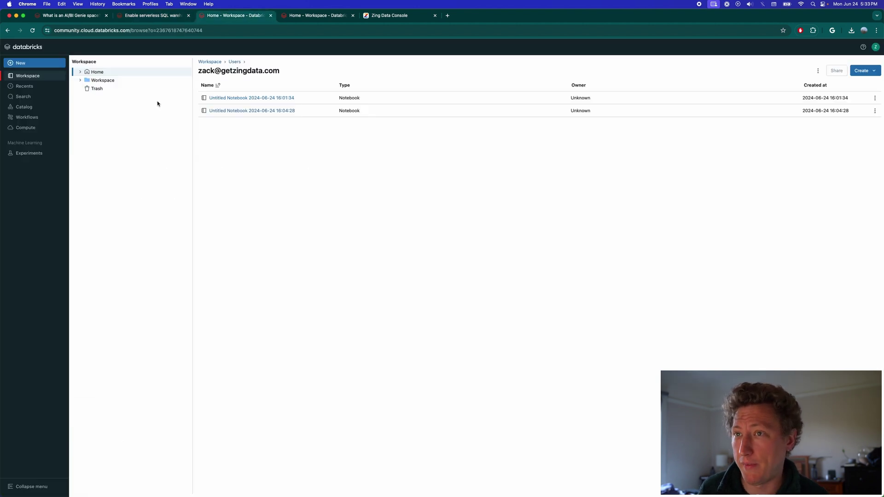
{"action": "double_click", "coordinate": [67, 30]}
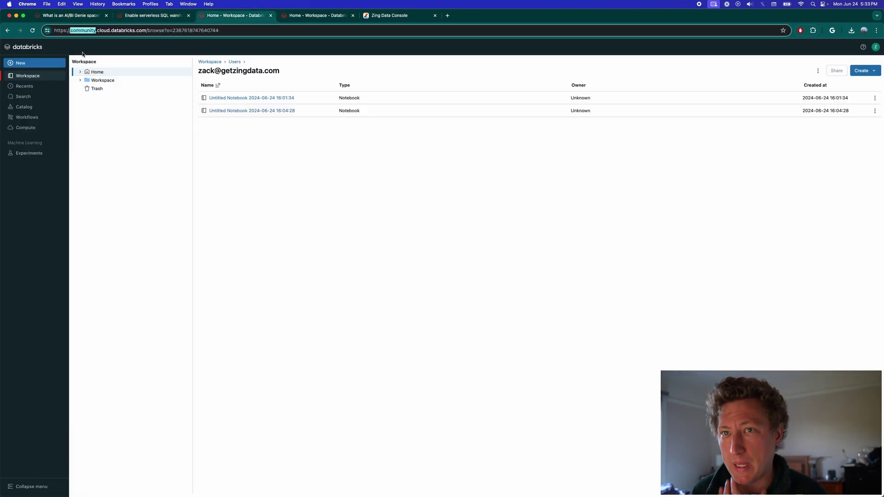
{"action": "left_click", "coordinate": [119, 120]}
{"action": "left_click", "coordinate": [860, 71]}
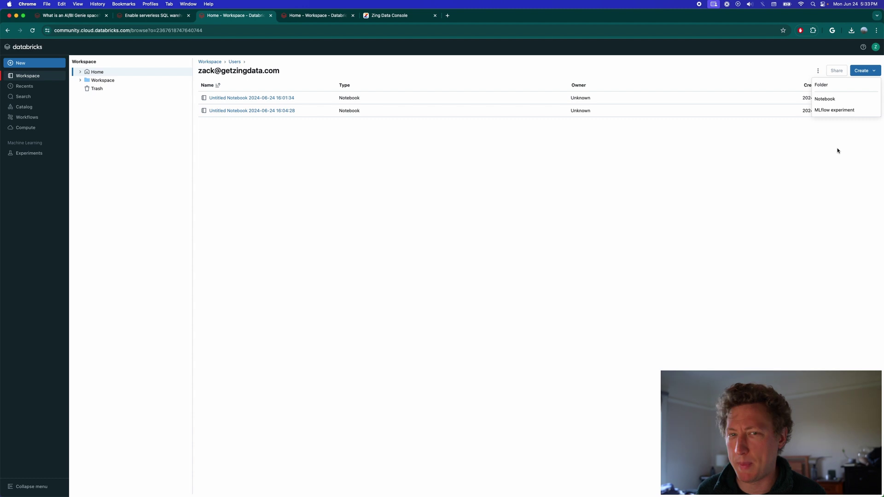
{"action": "left_click", "coordinate": [761, 178]}
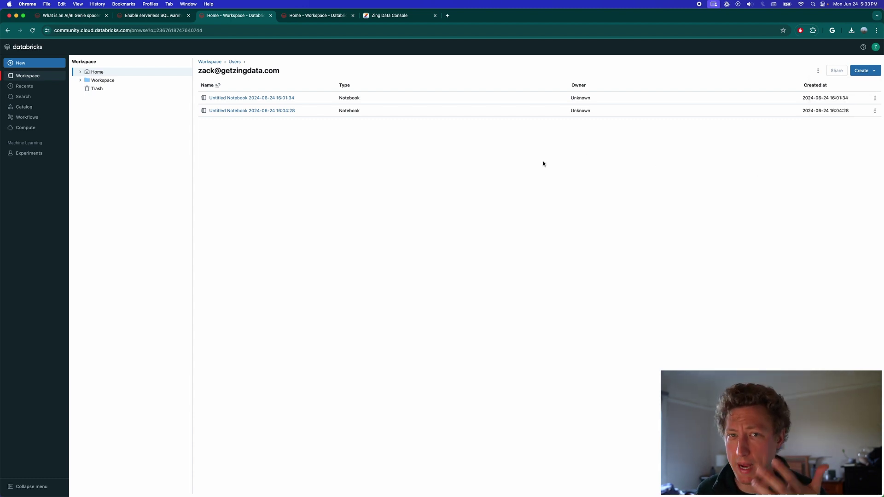
- In the full Databricks workspace, create a Standard catalog named sampletest that uses default storage
{"action": "left_click", "coordinate": [305, 18]}
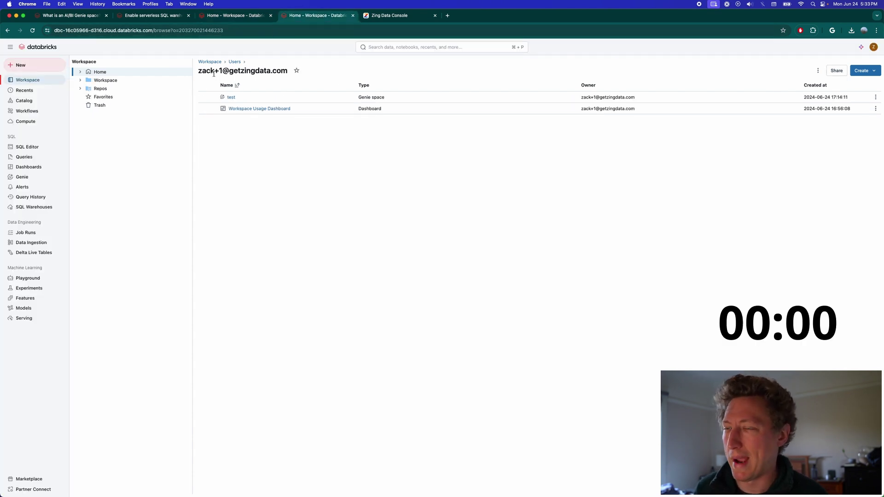
{"action": "left_click", "coordinate": [28, 102]}
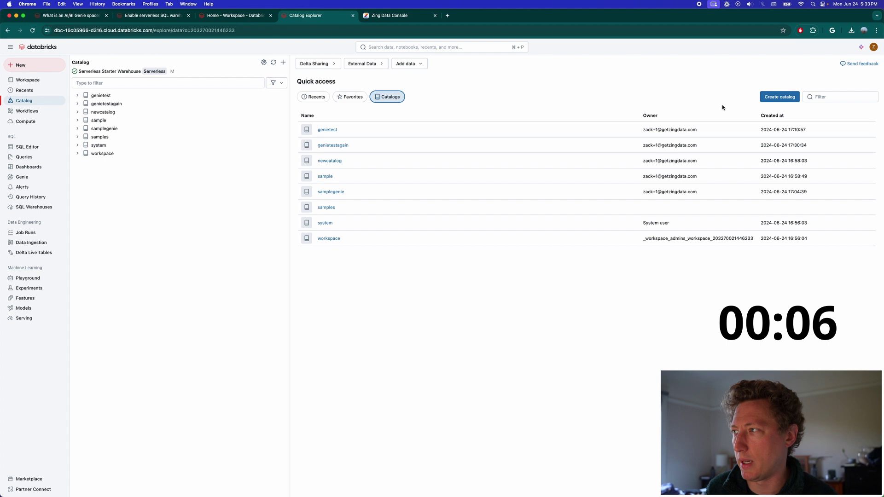
{"action": "left_click", "coordinate": [779, 97]}
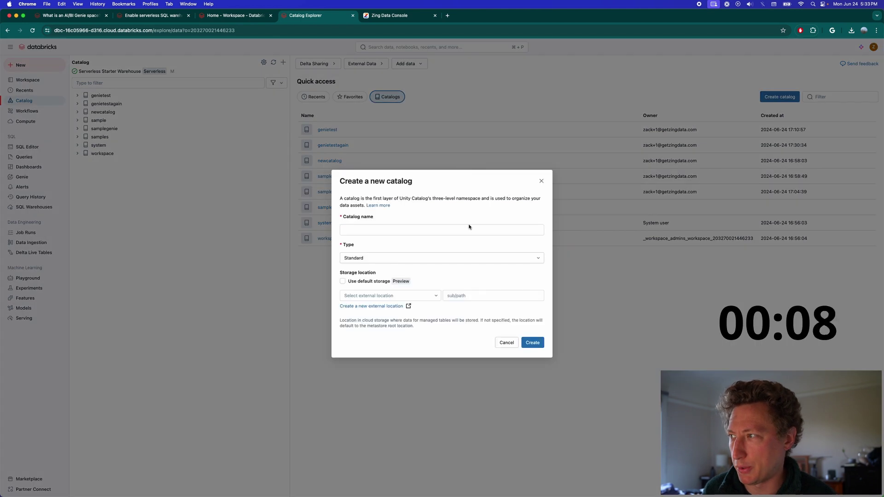
{"action": "left_click", "coordinate": [430, 229]}
{"action": "type", "text": "sample"}
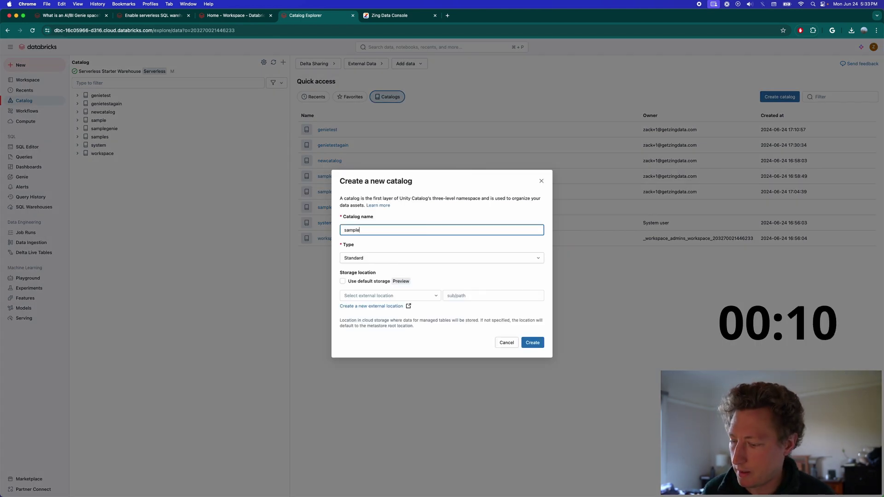
{"action": "type", "text": "test"}
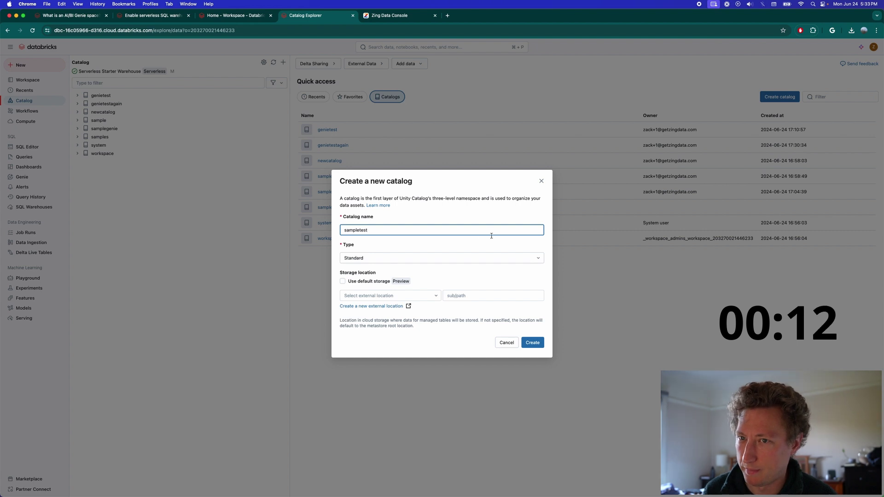
{"action": "left_click", "coordinate": [361, 281]}
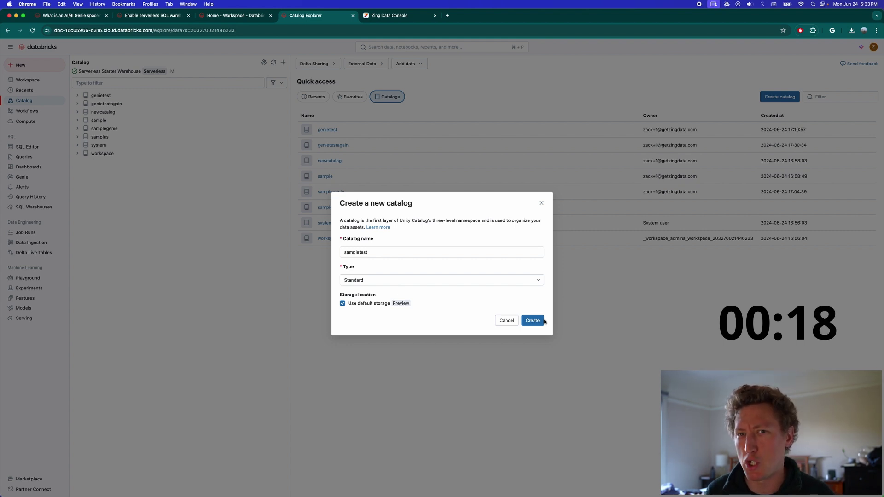
{"action": "left_click", "coordinate": [537, 320]}
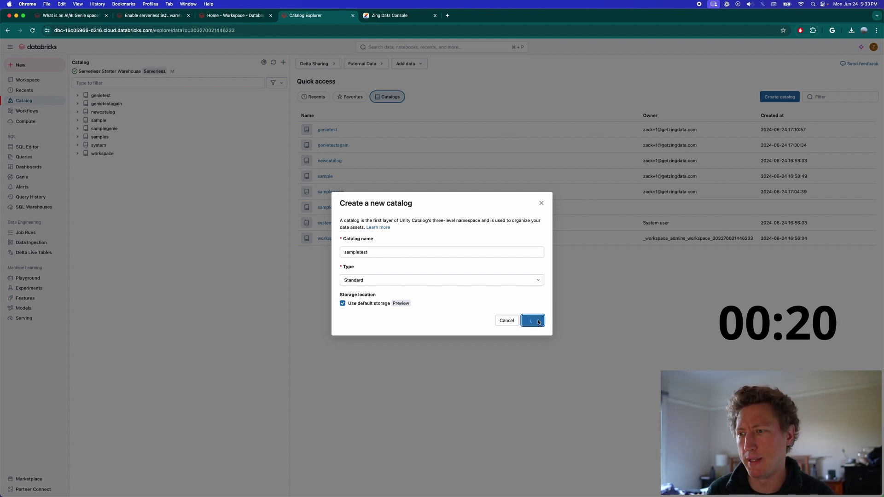
{"action": "left_click", "coordinate": [477, 286]}
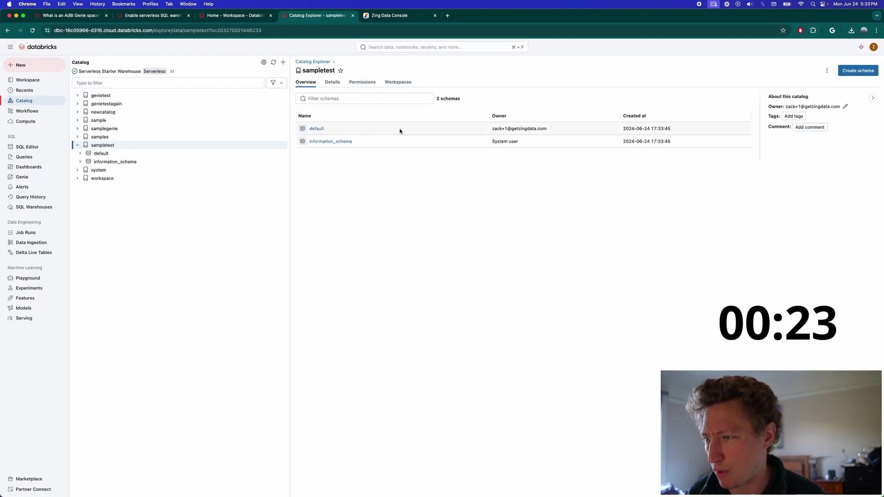
- Start creating a table from file upload in the default schema of the sampletest catalog
{"action": "left_click", "coordinate": [106, 153]}
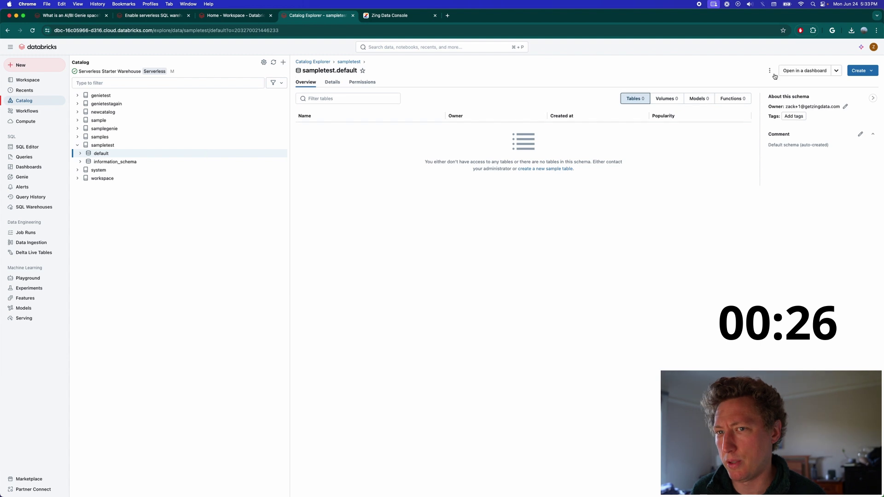
{"action": "left_click", "coordinate": [874, 72]}
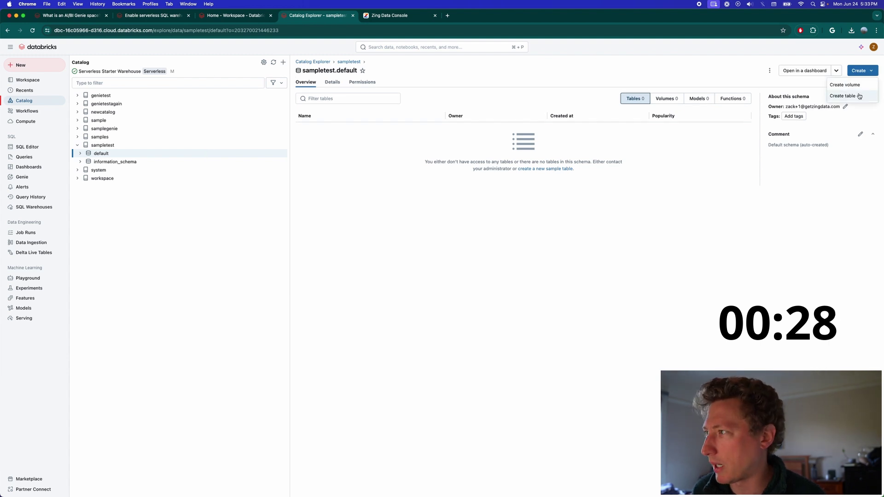
{"action": "left_click", "coordinate": [858, 95]}
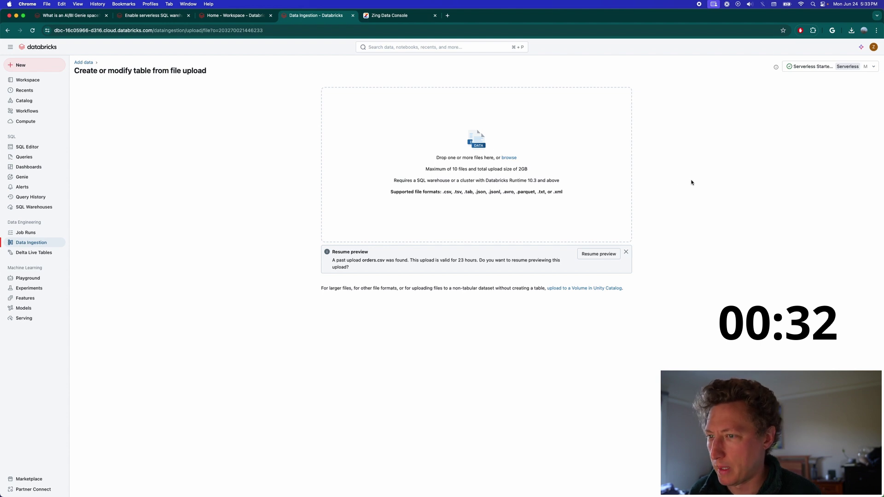
- Try to upload Sample - Superstore.xlsx from the to_upload folder, and dismiss the upload notices
{"action": "key", "text": "super+Tab"}
{"action": "key", "text": "super+Tab"}
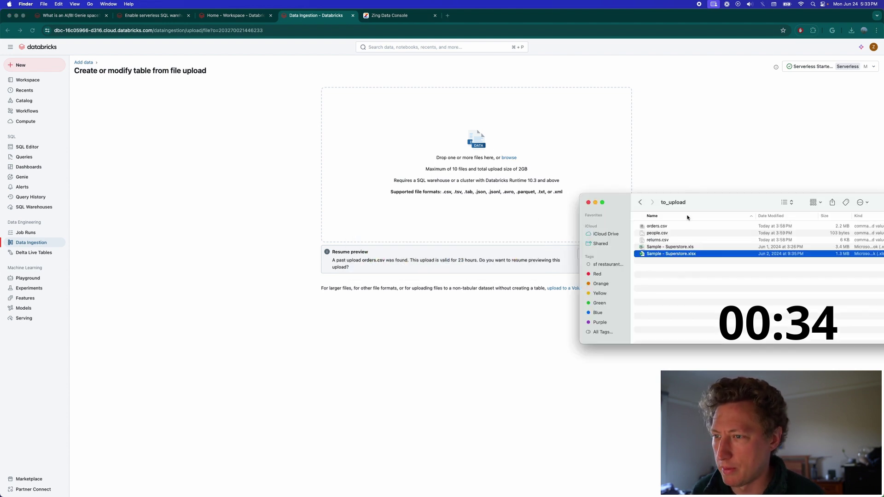
{"action": "left_click_drag", "start_coordinate": [685, 255], "coordinate": [502, 174]}
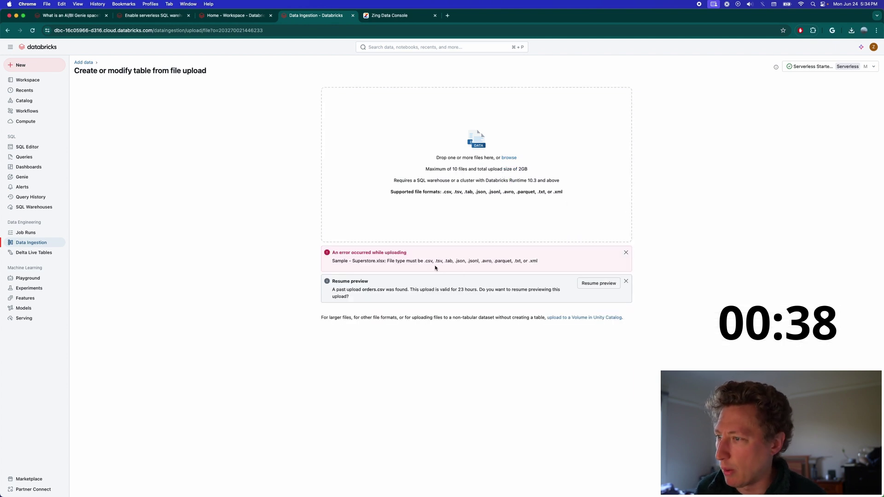
{"action": "left_click", "coordinate": [626, 253]}
{"action": "left_click", "coordinate": [627, 254]}
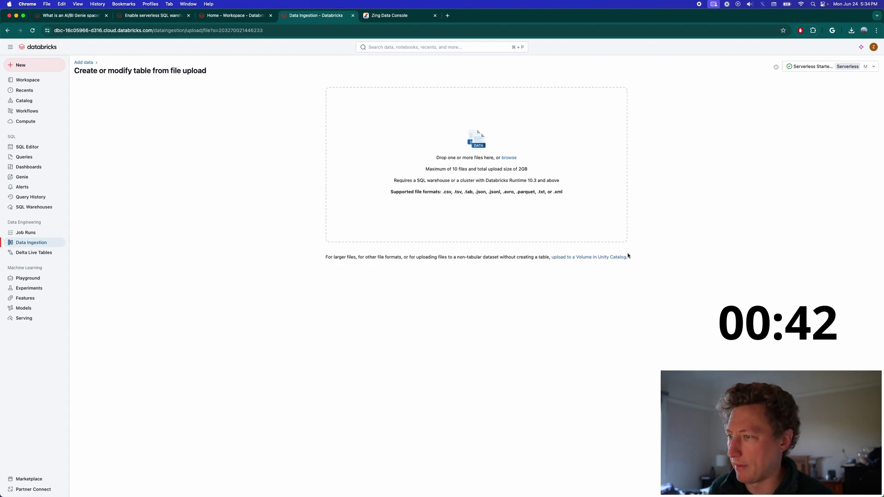
- Open Sample - Superstore.xlsx from the to_upload folder in Excel
{"action": "key", "text": "super+Tab"}
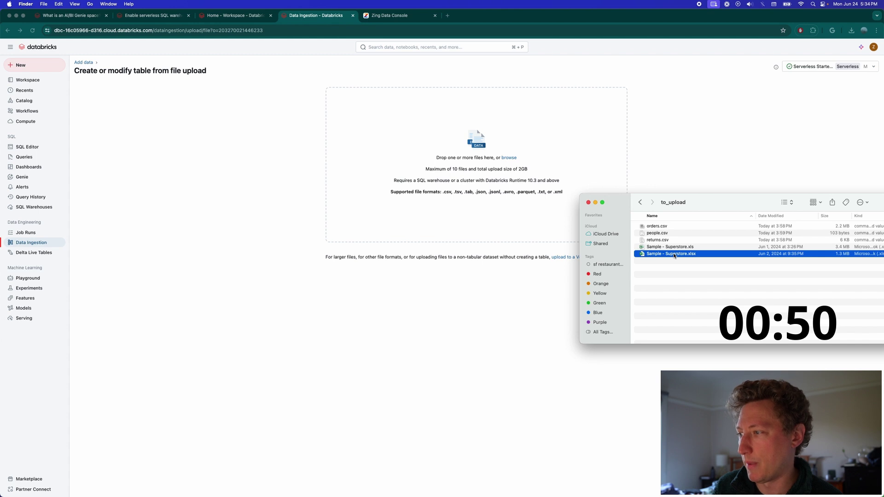
{"action": "double_click", "coordinate": [674, 255]}
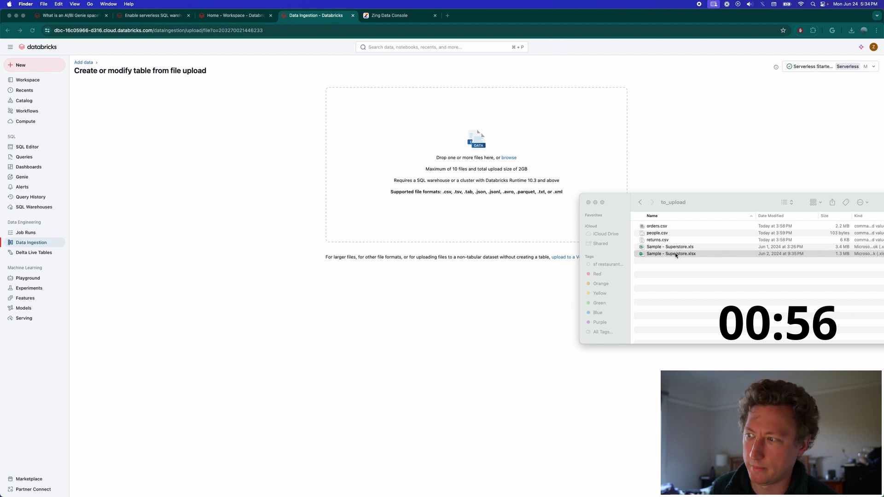
{"action": "double_click", "coordinate": [675, 254]}
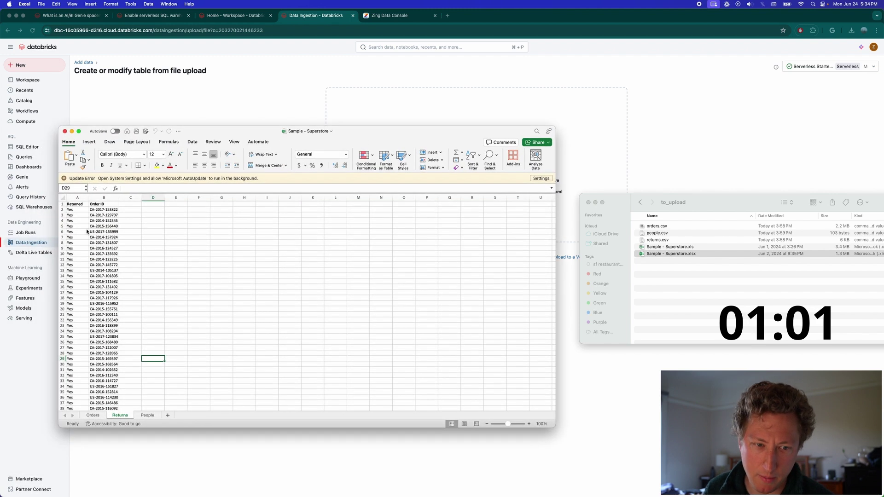
- Save the Orders sheet as a CSV UTF-8 file named orders_databricks in the to_upload folder
{"action": "left_click", "coordinate": [92, 417]}
{"action": "left_click", "coordinate": [41, 4]}
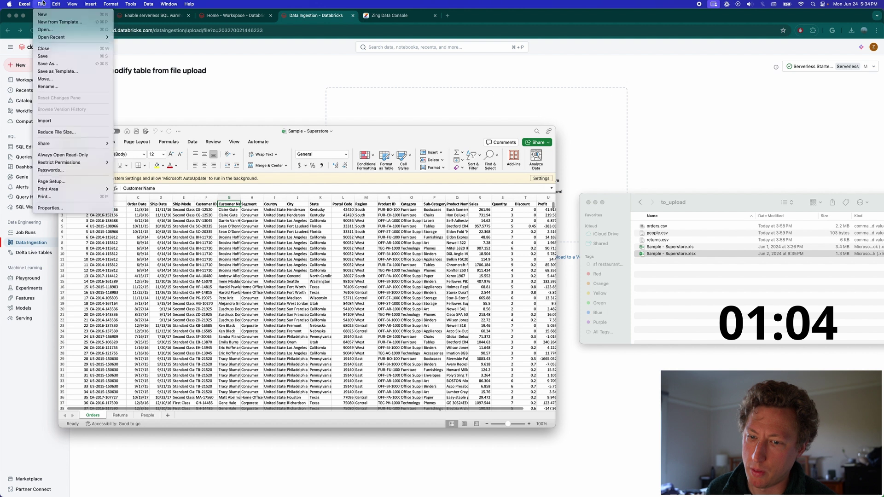
{"action": "left_click", "coordinate": [55, 63]}
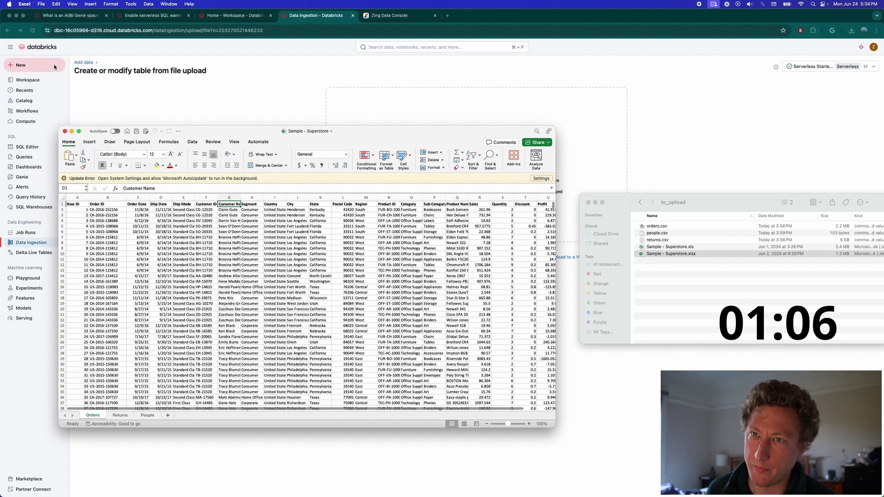
{"action": "type", "text": "order"}
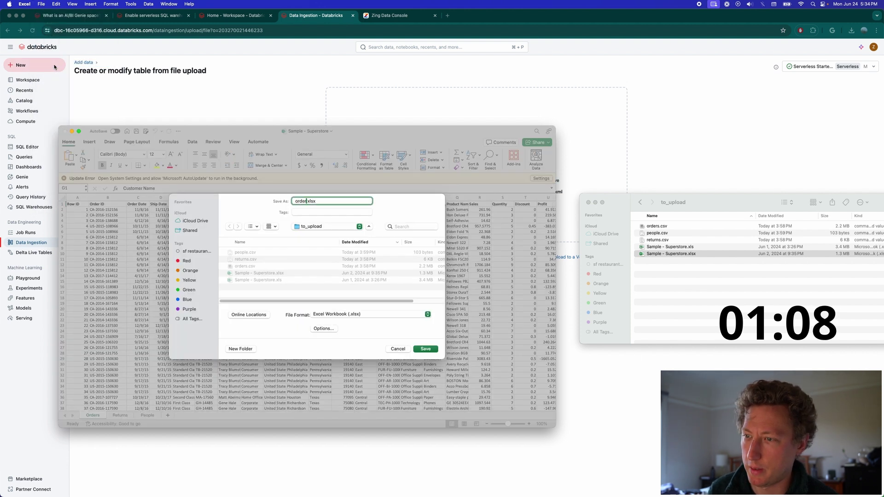
{"action": "type", "text": "s_databricks"}
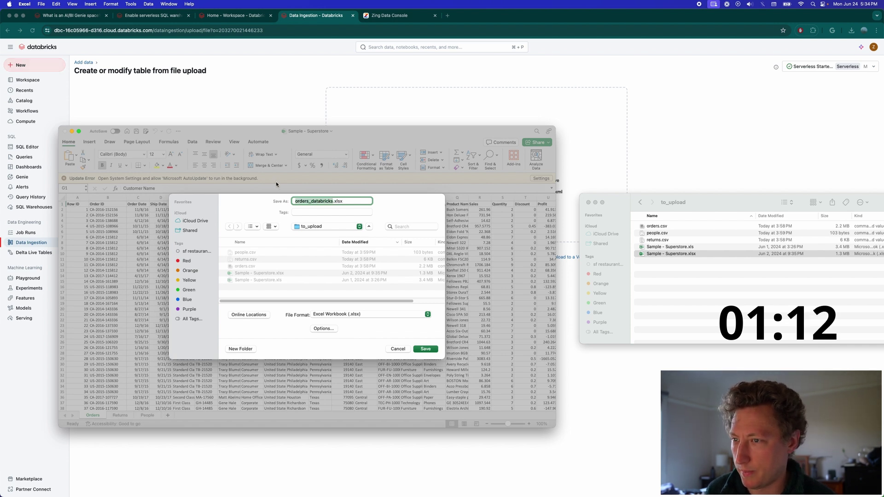
{"action": "left_click", "coordinate": [338, 315]}
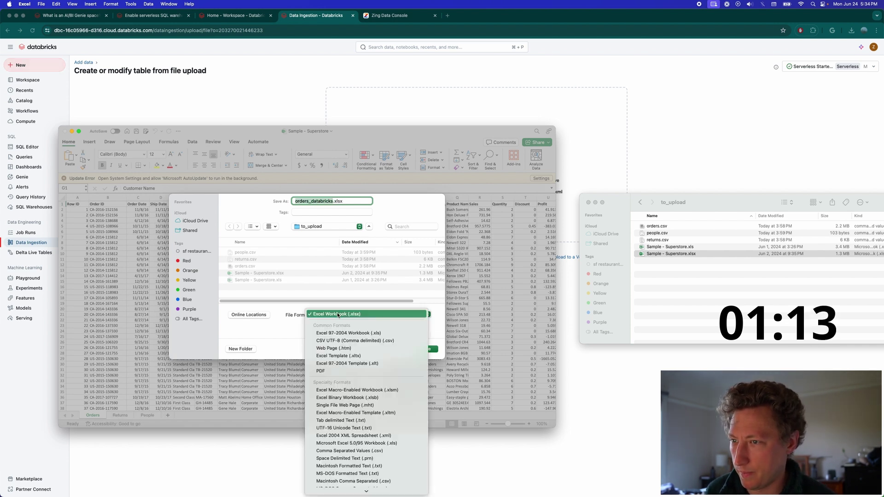
{"action": "left_click", "coordinate": [353, 341]}
{"action": "left_click", "coordinate": [425, 349]}
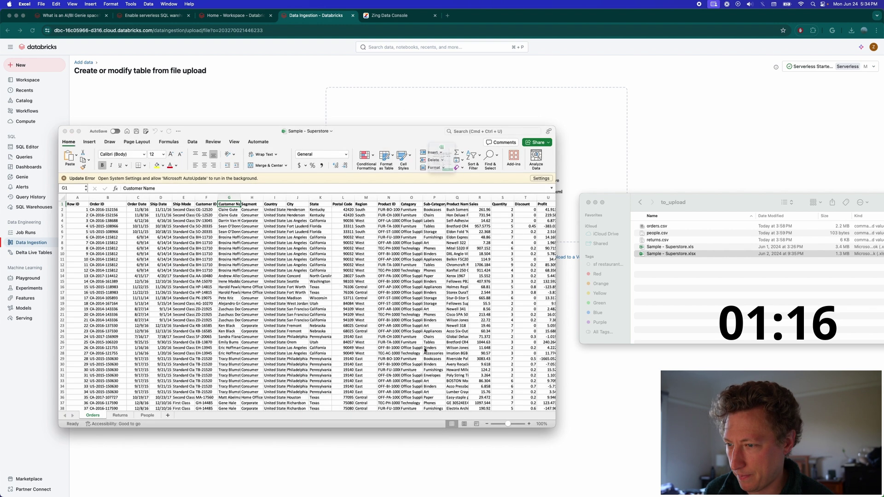
{"action": "left_click", "coordinate": [464, 200]}
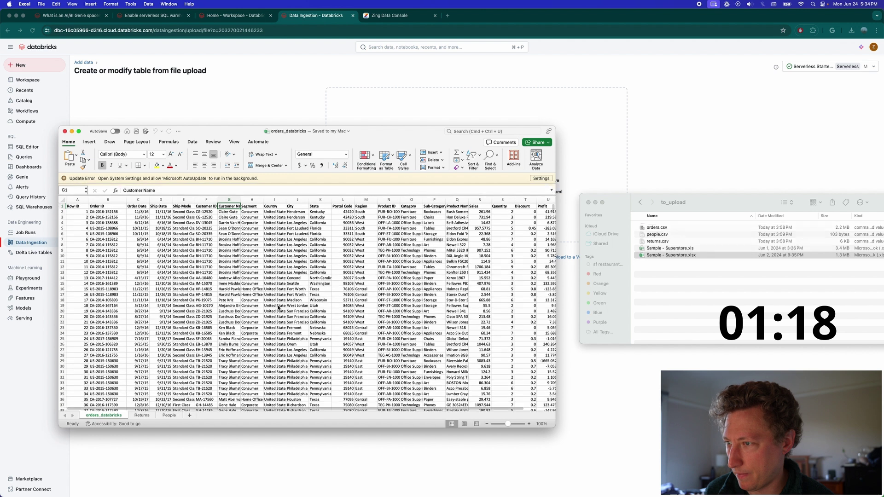
- Save the Returns sheet as a CSV UTF-8 file named returns_databricks in the to_upload folder, keeping only the active sheet
{"action": "left_click", "coordinate": [137, 416]}
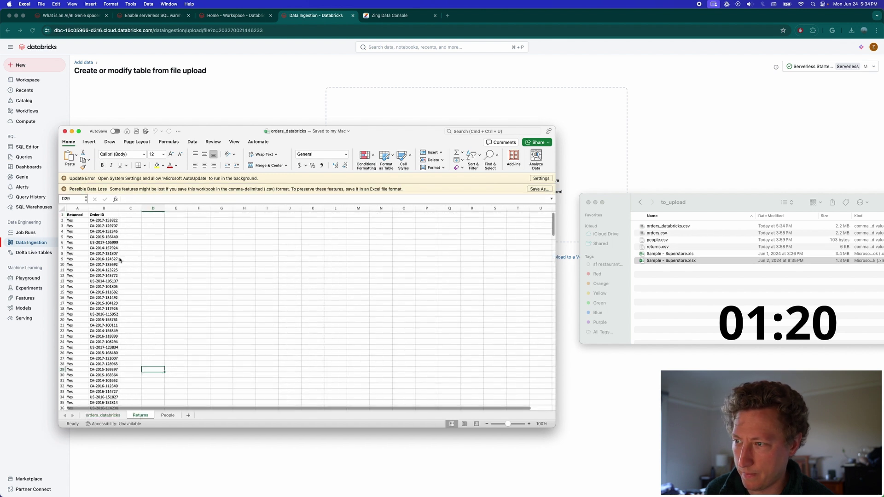
{"action": "left_click", "coordinate": [56, 3]}
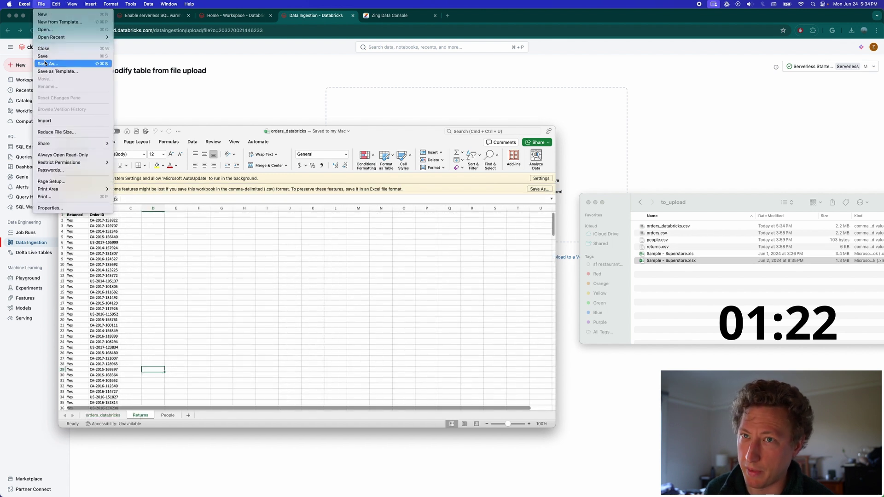
{"action": "key", "text": "Escape"}
{"action": "key", "text": "super+shift+s"}
{"action": "key", "text": "super+c"}
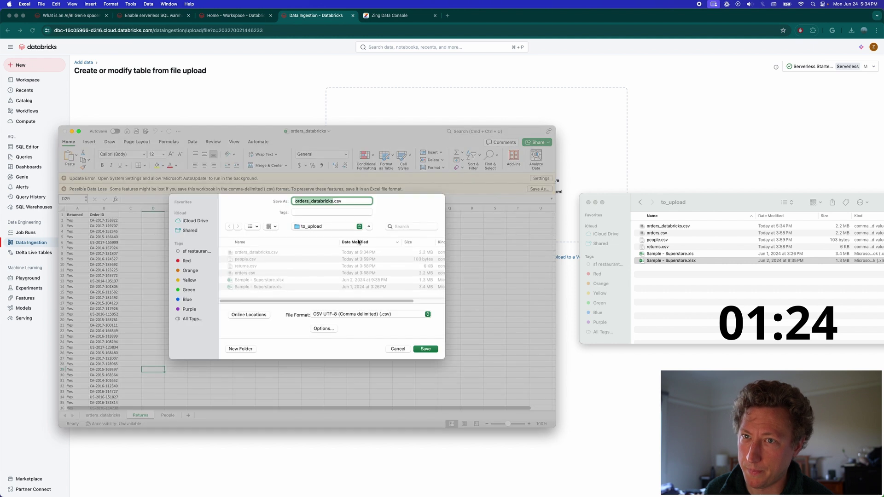
{"action": "key", "text": "super+a"}
{"action": "key", "text": "super+v"}
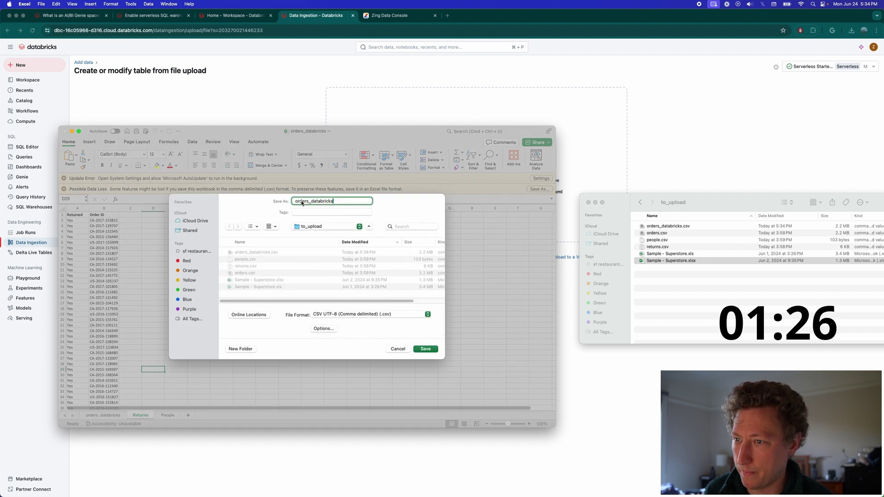
{"action": "key", "text": "super+a"}
{"action": "left_click", "coordinate": [308, 202]}
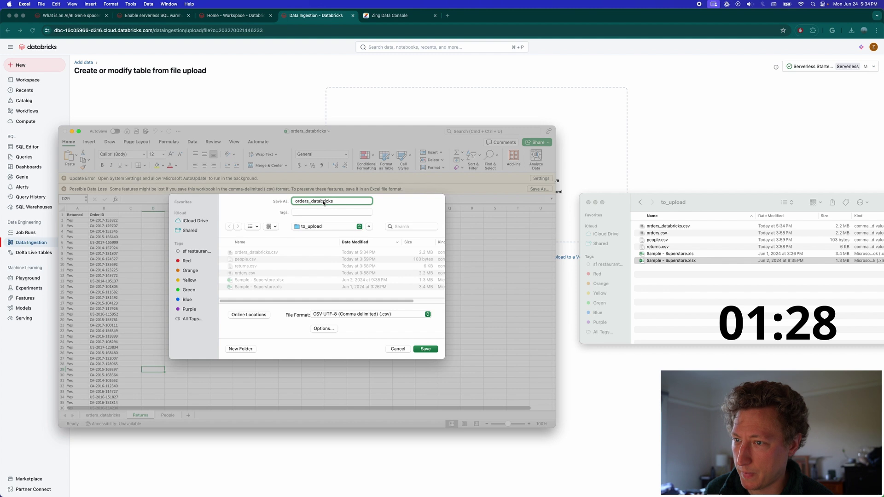
{"action": "key", "text": "shift+super+Left"}
{"action": "type", "text": "returns"}
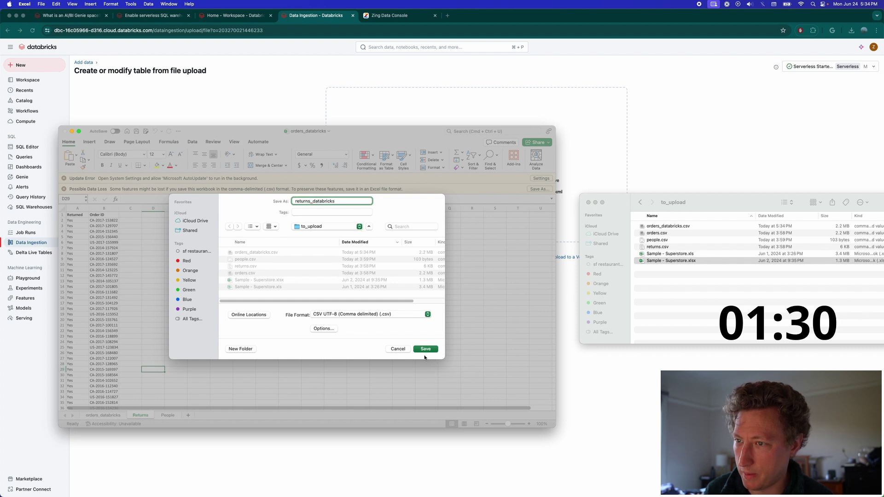
{"action": "left_click", "coordinate": [425, 350]}
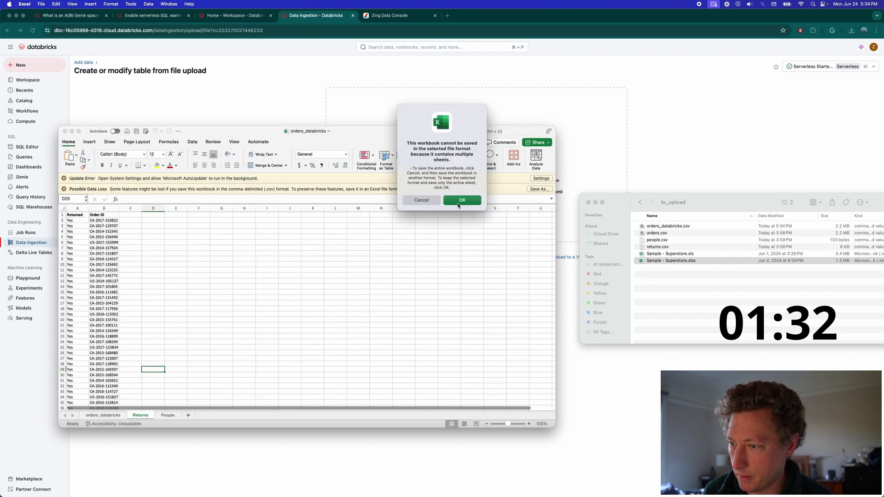
{"action": "left_click", "coordinate": [458, 205]}
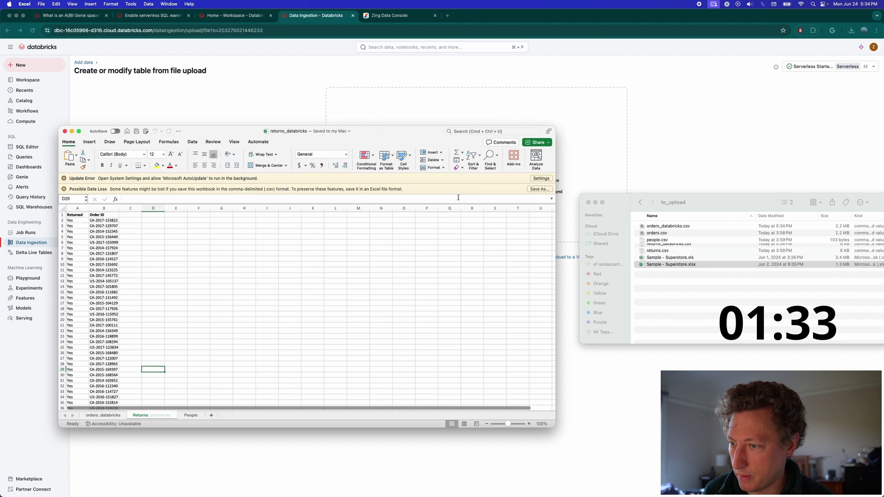
- Save the People sheet as a CSV UTF-8 file named people_databricks in the to_upload folder, keeping only the active sheet
{"action": "left_click", "coordinate": [191, 416]}
{"action": "left_click", "coordinate": [41, 3]}
{"action": "left_click", "coordinate": [46, 64]}
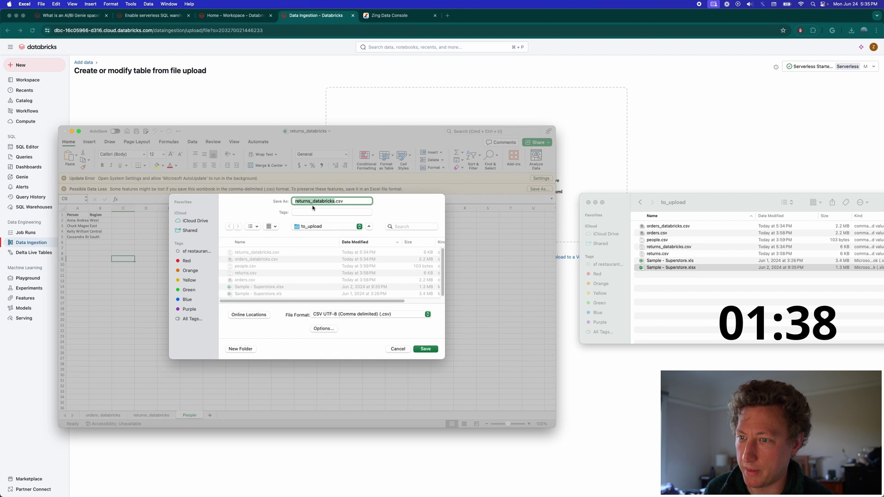
{"action": "left_click", "coordinate": [306, 203]}
{"action": "double_click", "coordinate": [307, 201]}
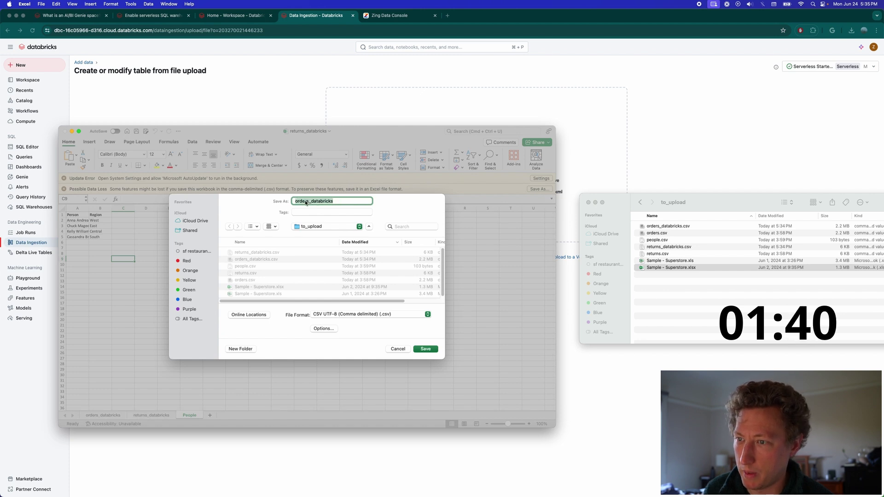
{"action": "type", "text": "people_+"}
{"action": "key", "text": "BackSpace"}
{"action": "type", "text": "datab"}
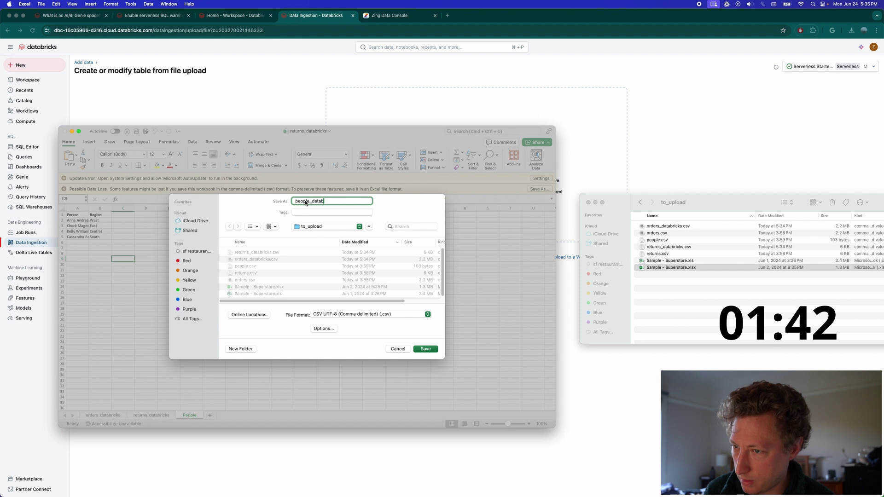
{"action": "type", "text": "ricks"}
{"action": "left_click", "coordinate": [429, 349]}
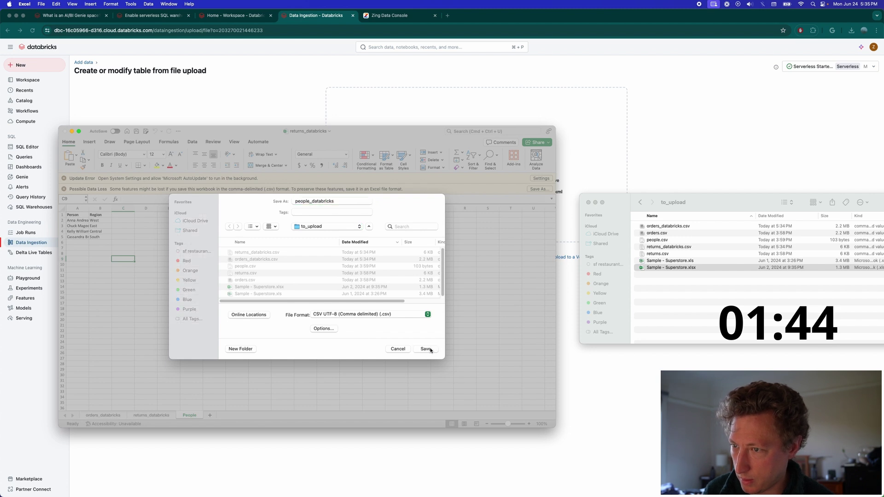
{"action": "left_click", "coordinate": [463, 200]}
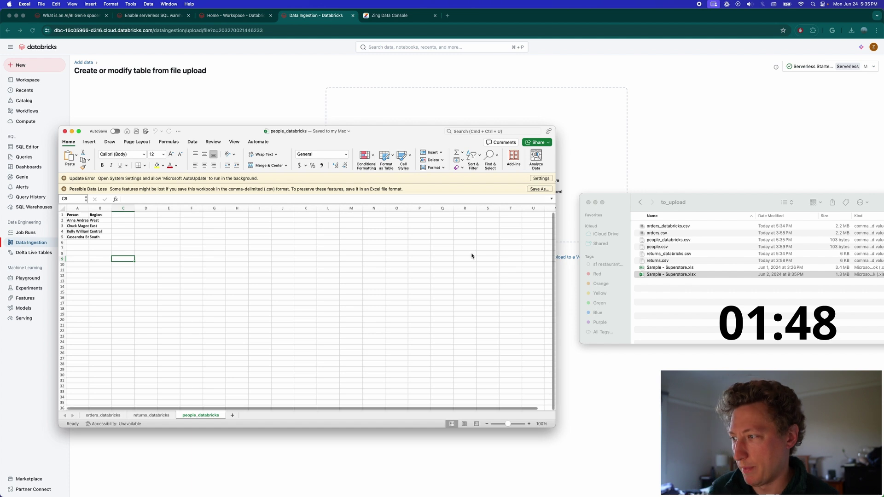
- Quit Excel and bring the to_upload folder in Finder in front of the Databricks file upload page
{"action": "left_click", "coordinate": [691, 133]}
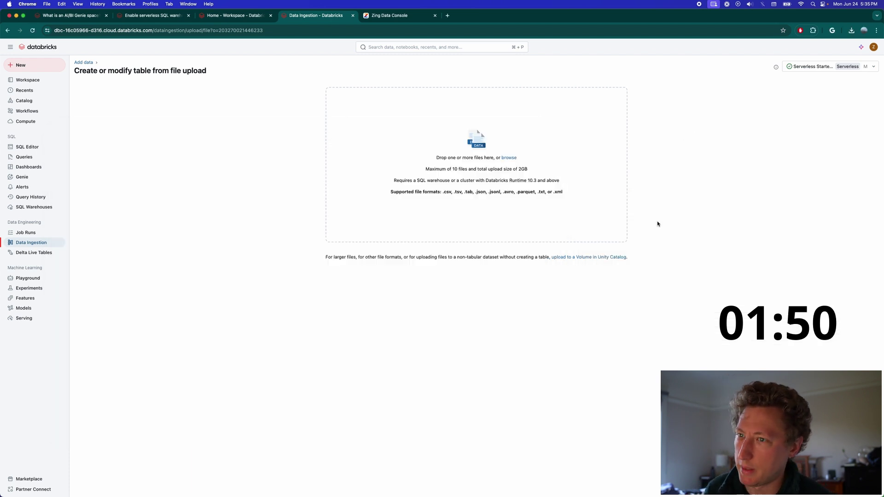
{"action": "key", "text": "super+Tab"}
{"action": "key", "text": "super+q"}
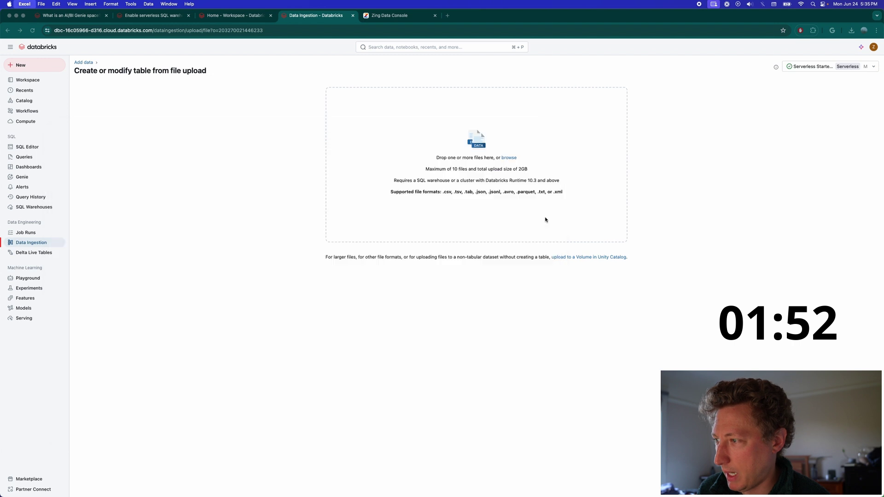
{"action": "key", "text": "super+Tab"}
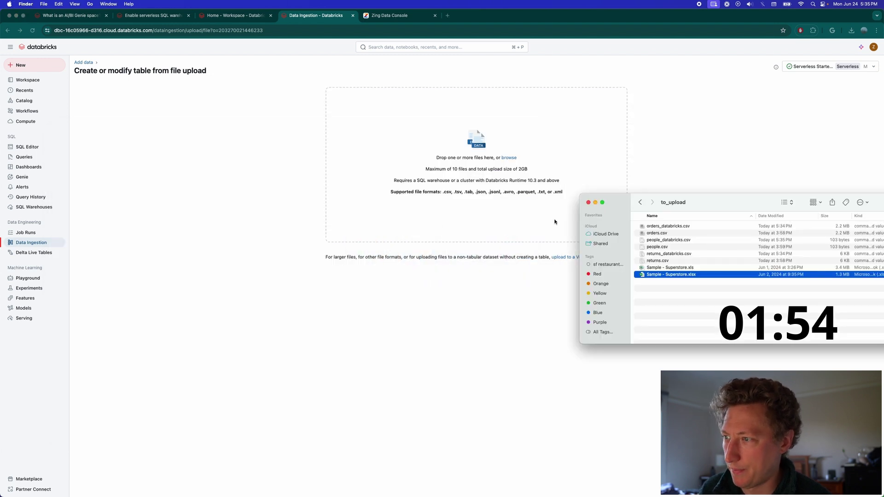
- Upload orders_databricks.csv, people_databricks.csv and returns_databricks.csv together and create the table orders_databricks in the sampletest default schema
{"action": "left_click", "coordinate": [704, 256]}
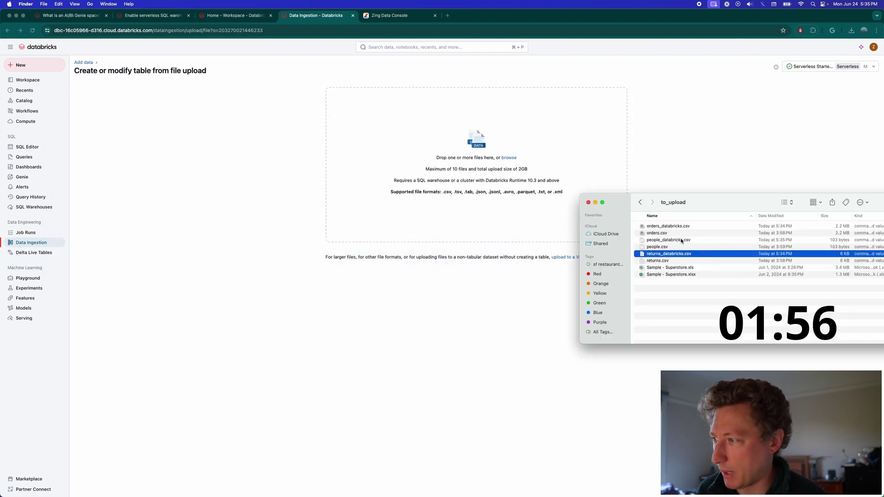
{"action": "left_click", "coordinate": [682, 241], "text": "super"}
{"action": "left_click", "coordinate": [683, 226], "text": "super"}
{"action": "left_click_drag", "start_coordinate": [683, 227], "coordinate": [468, 140]}
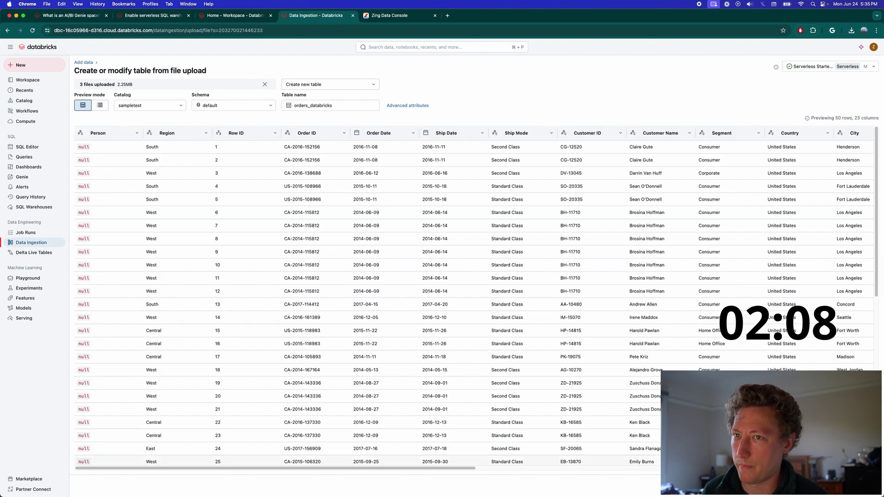
{"action": "left_click", "coordinate": [859, 486]}
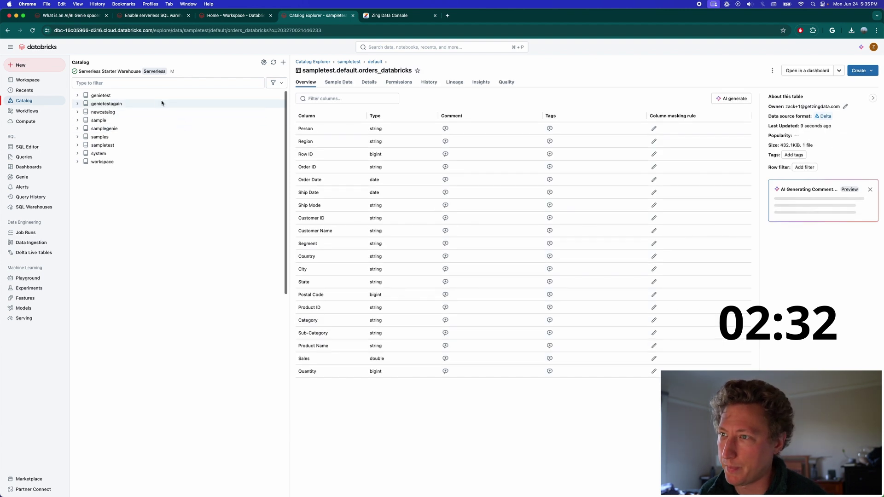
- Open the default schema of the sampletest catalog and refresh its table list
{"action": "left_click", "coordinate": [137, 147]}
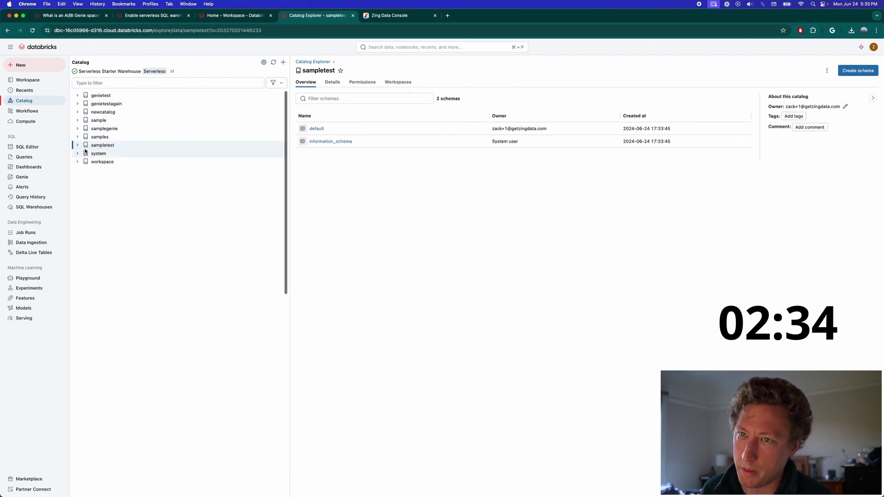
{"action": "left_click", "coordinate": [316, 129]}
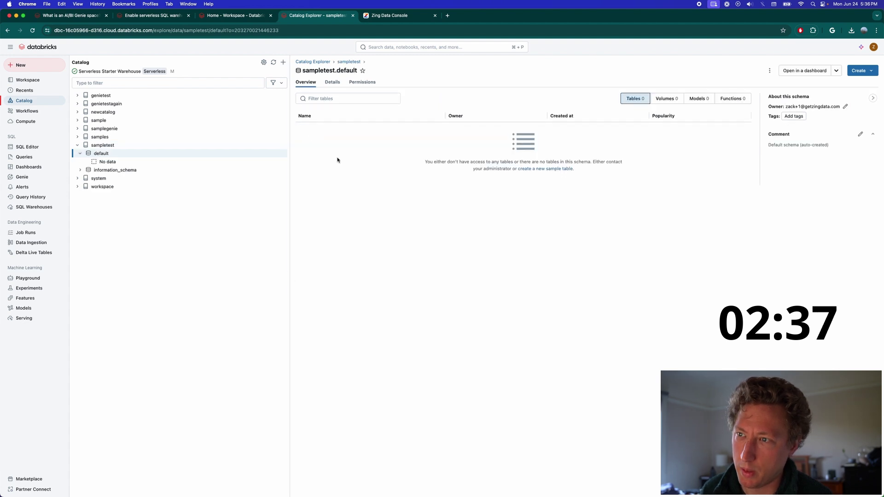
{"action": "left_click", "coordinate": [273, 63]}
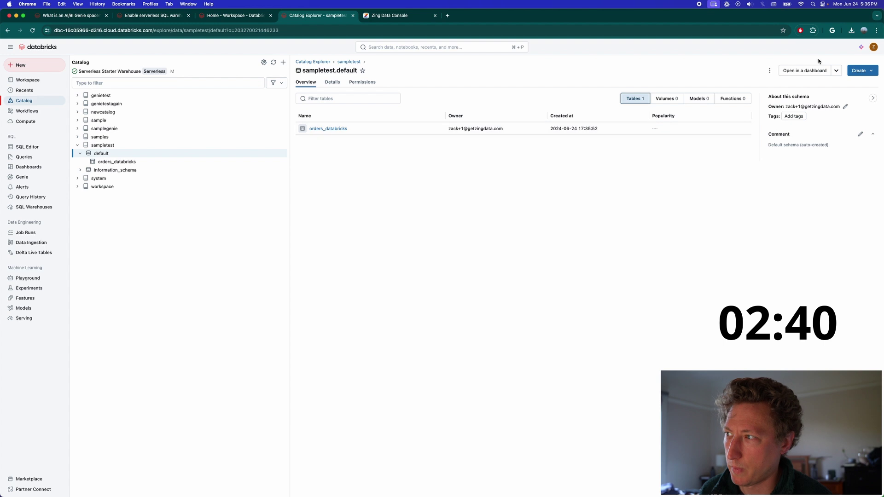
- Create the table people_databricks in the sampletest default schema from people_databricks.csv, staying on the page during creation
{"action": "left_click", "coordinate": [868, 71]}
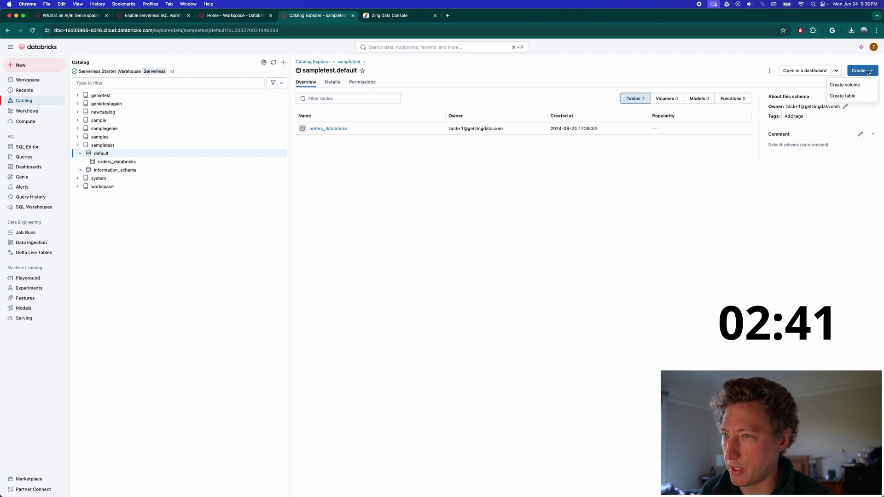
{"action": "left_click", "coordinate": [854, 97]}
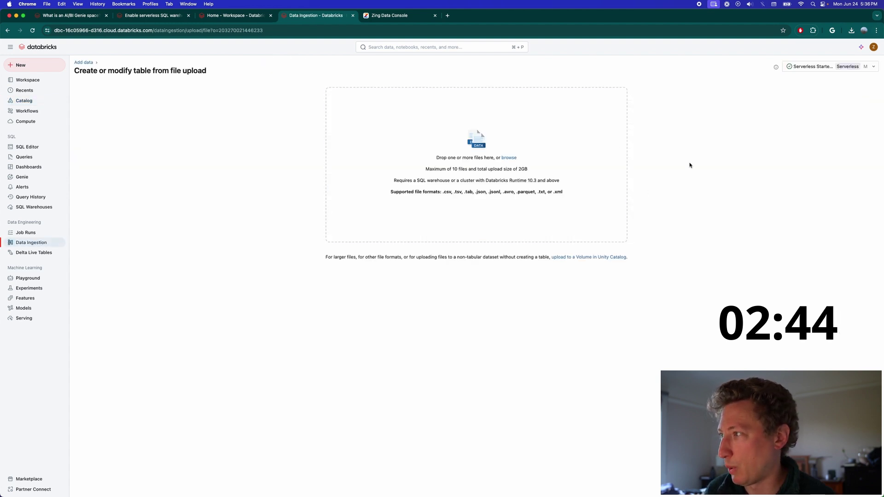
{"action": "key", "text": "super+Tab"}
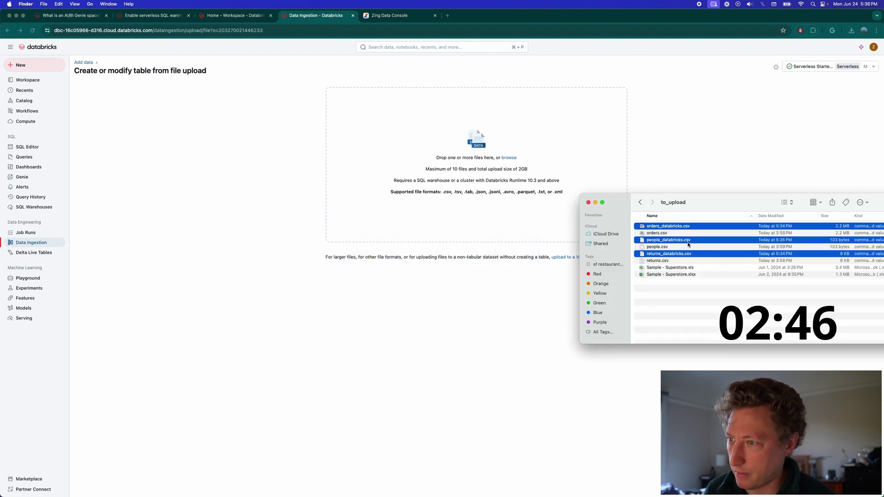
{"action": "left_click_drag", "start_coordinate": [684, 241], "coordinate": [499, 154]}
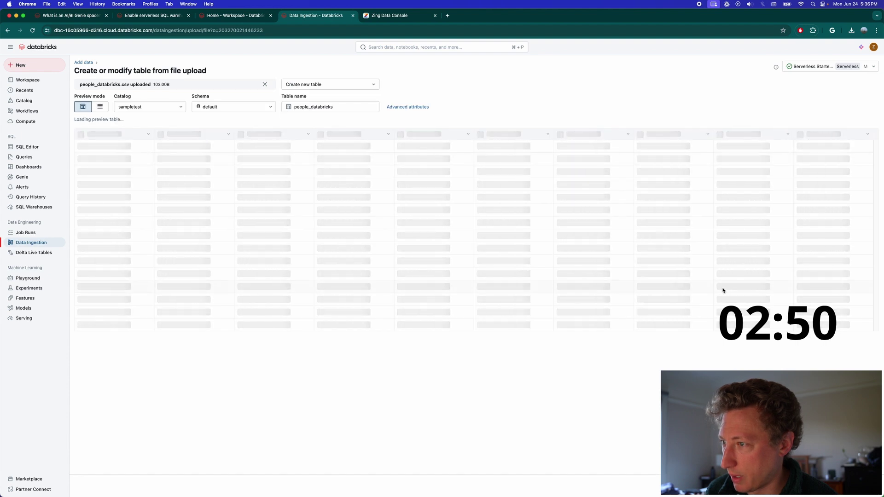
{"action": "left_click", "coordinate": [859, 486]}
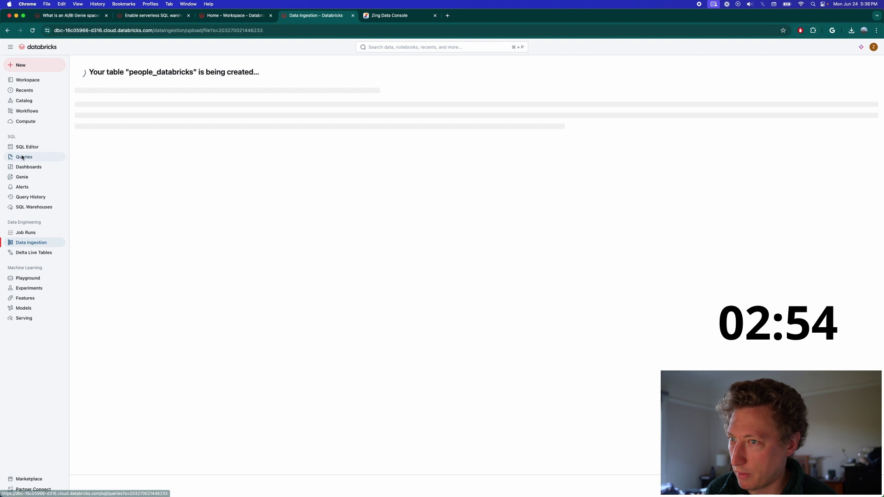
{"action": "left_click", "coordinate": [27, 100]}
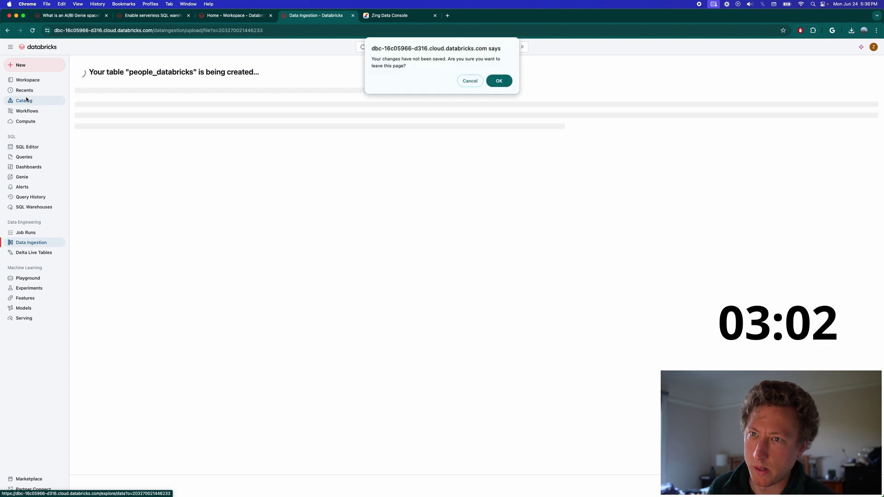
{"action": "left_click", "coordinate": [470, 81]}
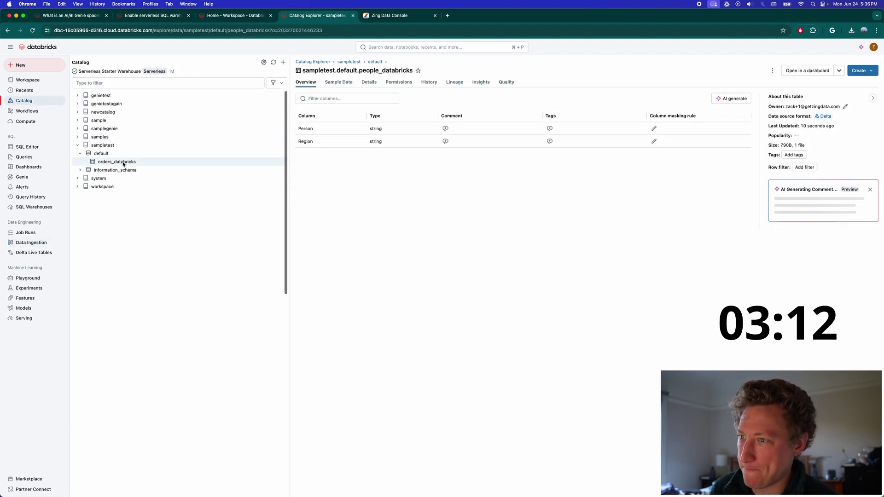
- Create the table returns_databricks in the sampletest default schema from returns_databricks.csv, and reopen the default schema
{"action": "left_click", "coordinate": [121, 154]}
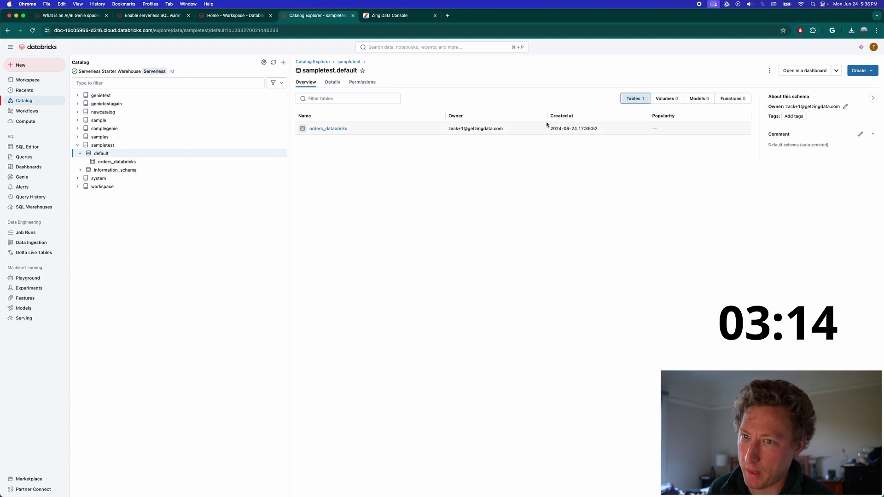
{"action": "left_click", "coordinate": [859, 71]}
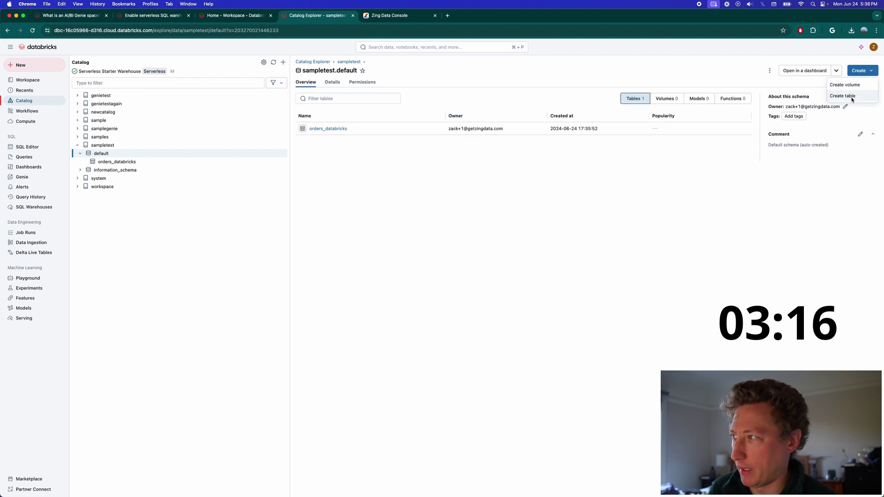
{"action": "left_click", "coordinate": [851, 95]}
{"action": "key", "text": "super+Tab"}
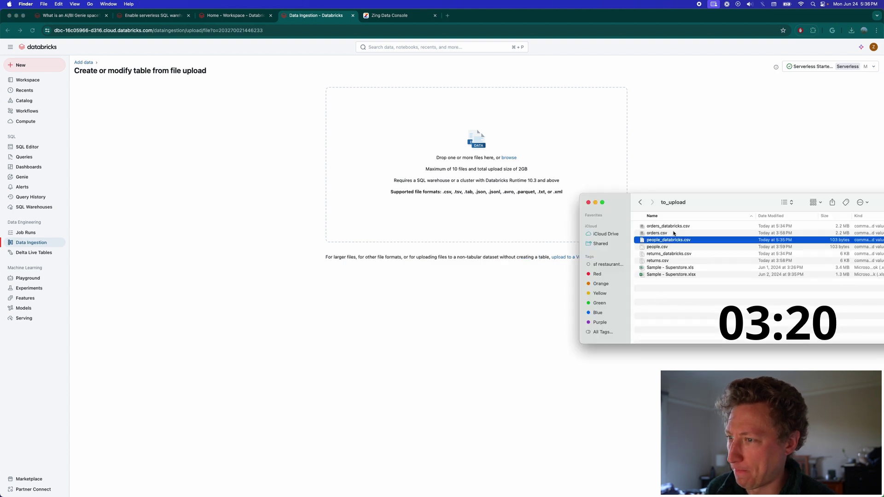
{"action": "left_click_drag", "start_coordinate": [674, 254], "coordinate": [622, 181]}
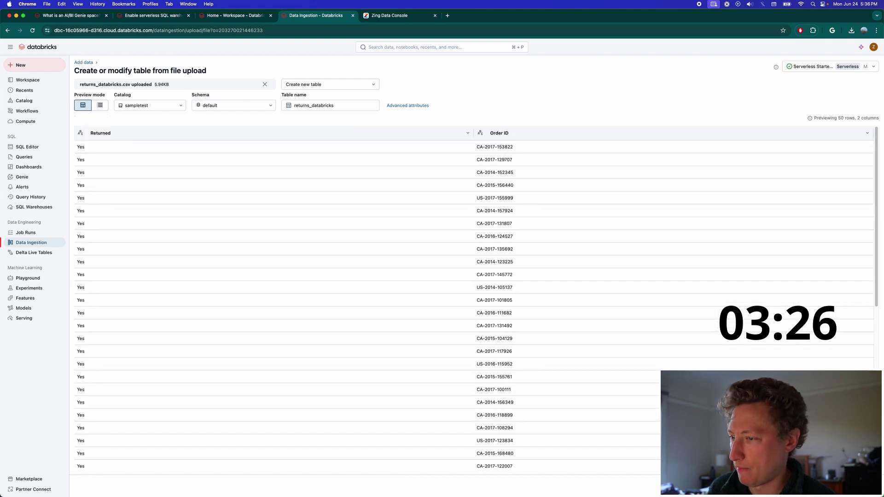
{"action": "left_click", "coordinate": [858, 486]}
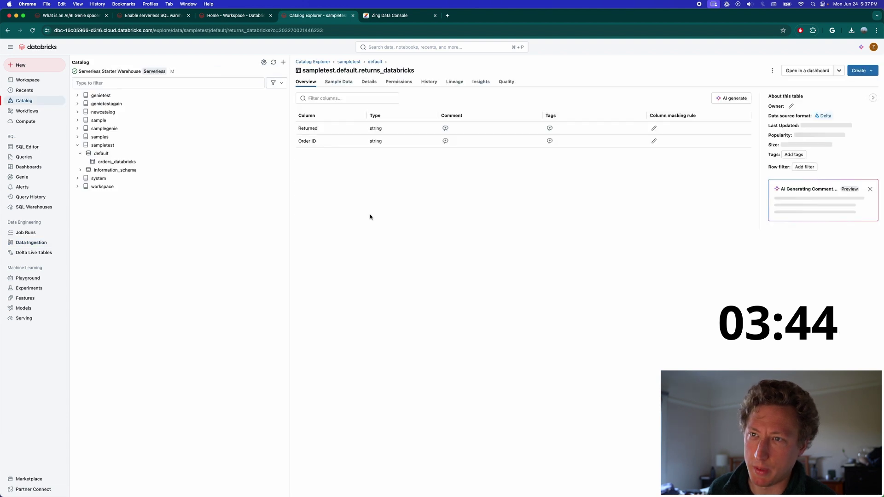
{"action": "left_click", "coordinate": [142, 154]}
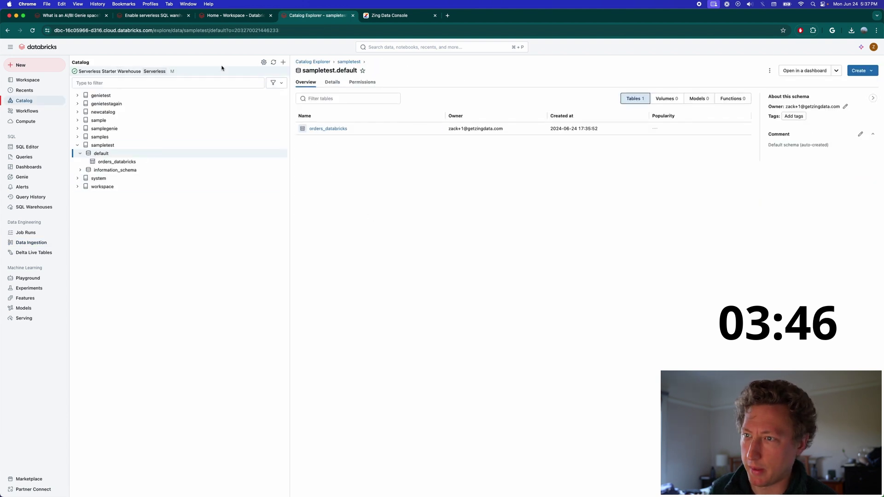
- Refresh the catalog listing for the sampletest default schema, and start a new Genie space
{"action": "left_click", "coordinate": [273, 63]}
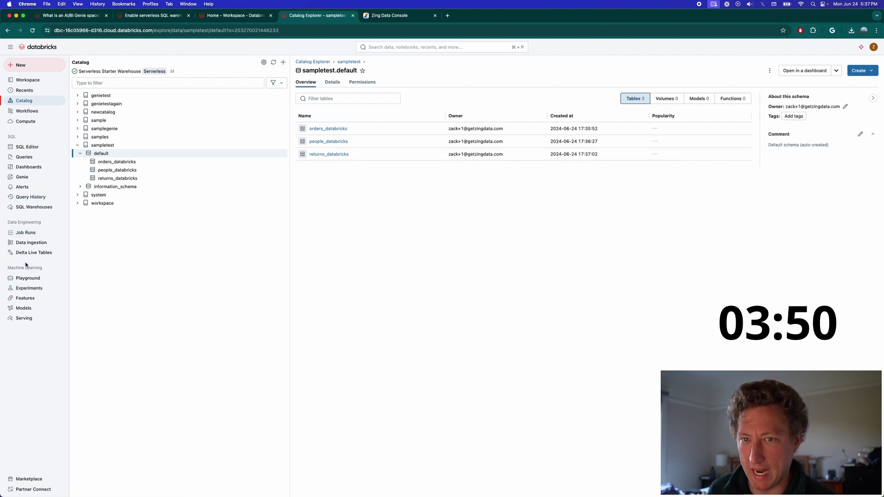
{"action": "left_click", "coordinate": [30, 178]}
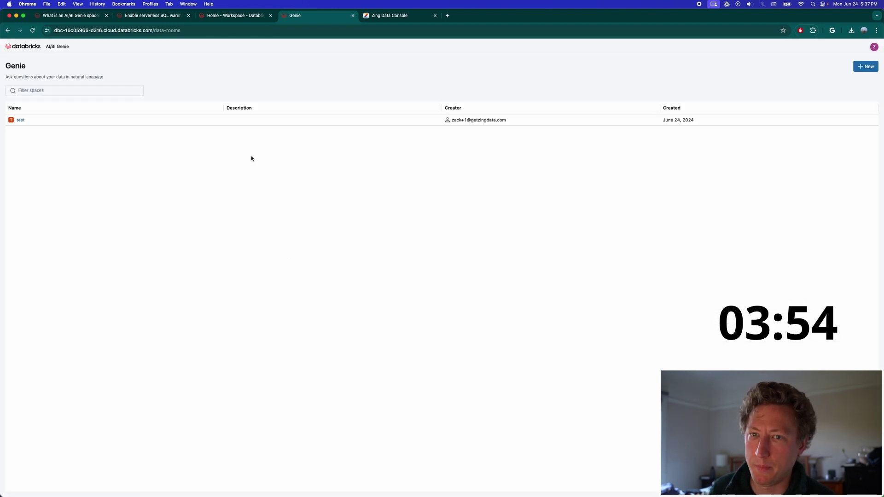
{"action": "left_click", "coordinate": [867, 68]}
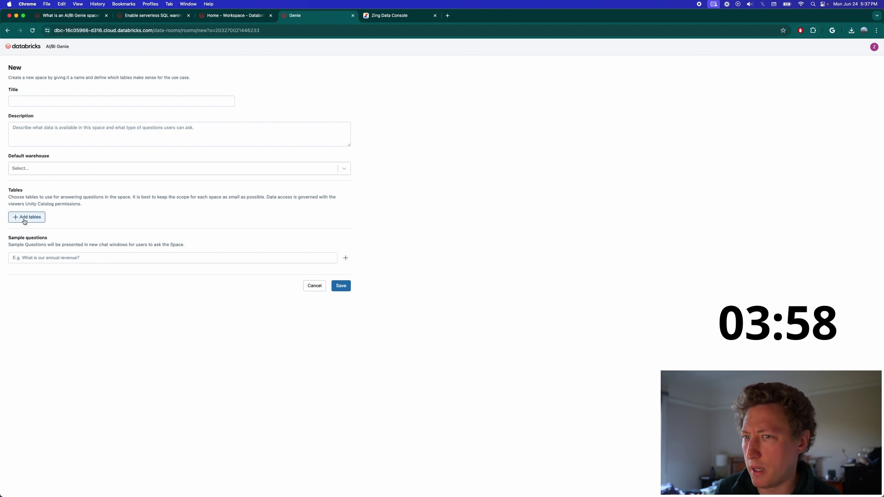
{"action": "left_click_drag", "start_coordinate": [64, 197], "coordinate": [126, 202]}
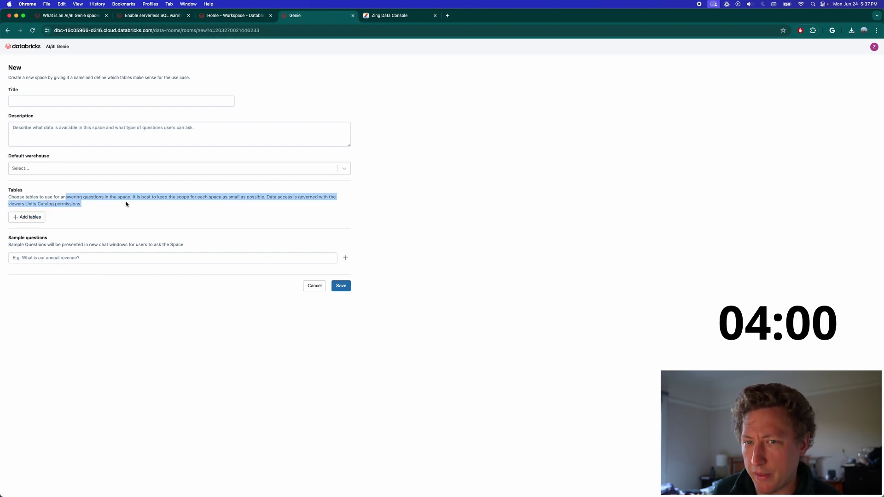
{"action": "left_click", "coordinate": [126, 204]}
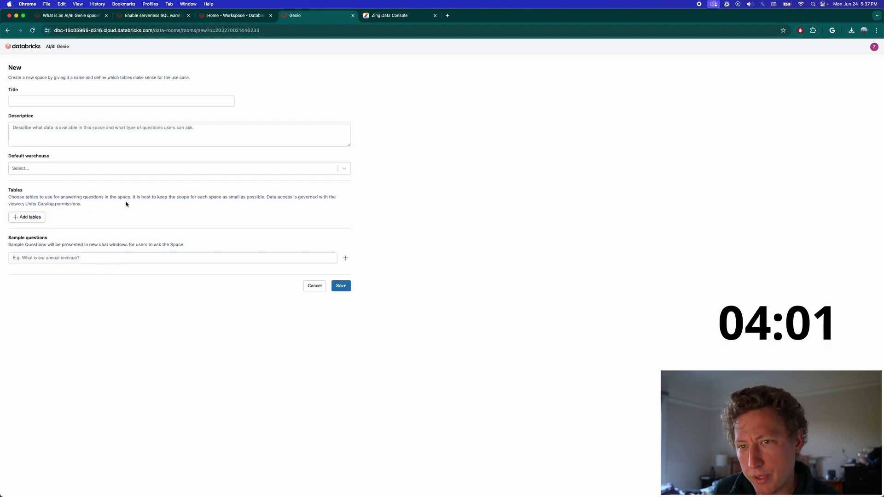
- Add the orders_databricks, people_databricks and returns_databricks tables from the sampletest catalog to the new Genie space
{"action": "left_click", "coordinate": [30, 218]}
{"action": "left_click", "coordinate": [348, 174]}
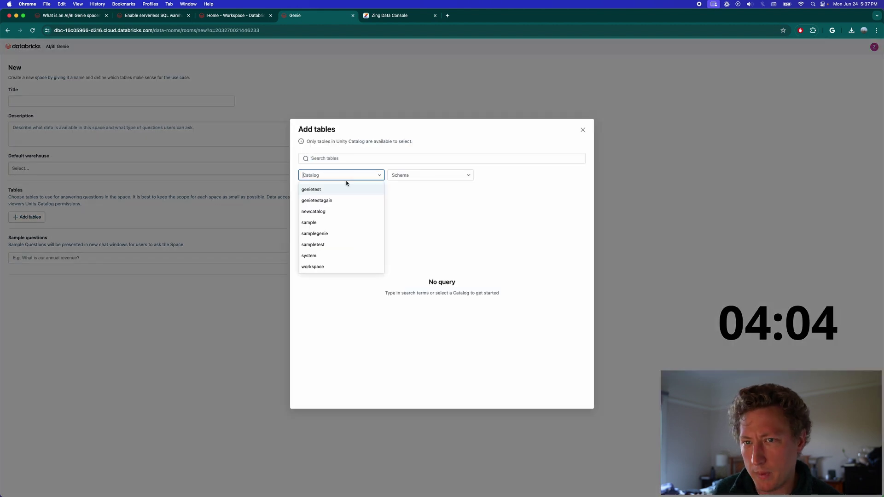
{"action": "left_click", "coordinate": [336, 244]}
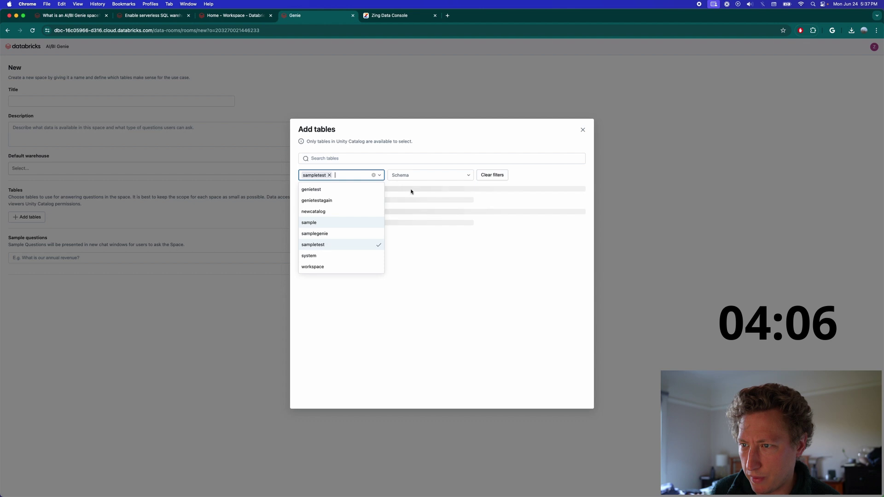
{"action": "left_click", "coordinate": [531, 174]}
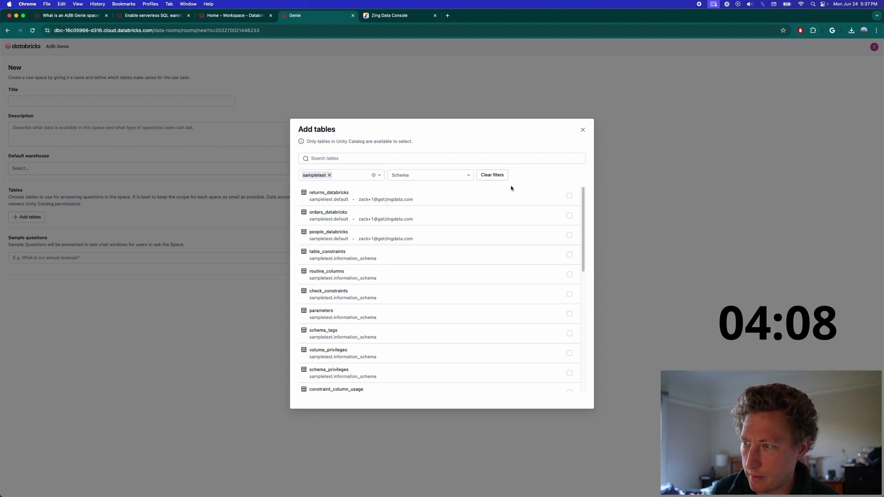
{"action": "left_click", "coordinate": [570, 216]}
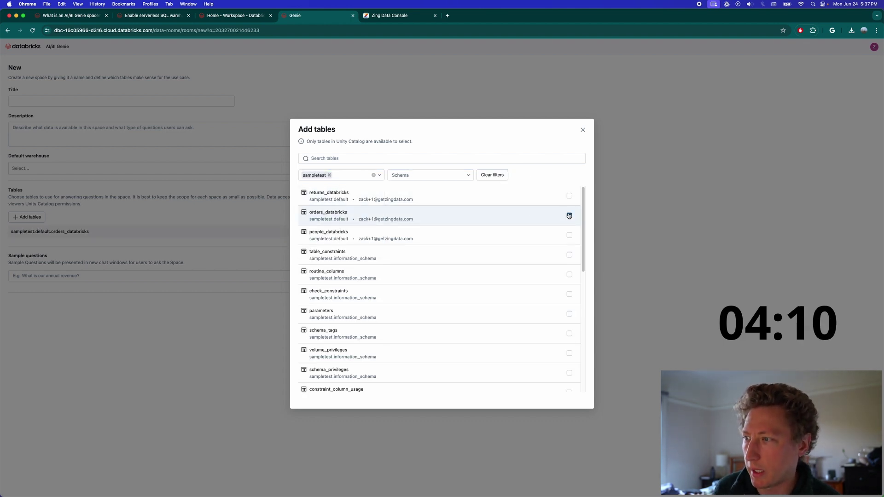
{"action": "left_click", "coordinate": [569, 236]}
{"action": "left_click", "coordinate": [569, 196]}
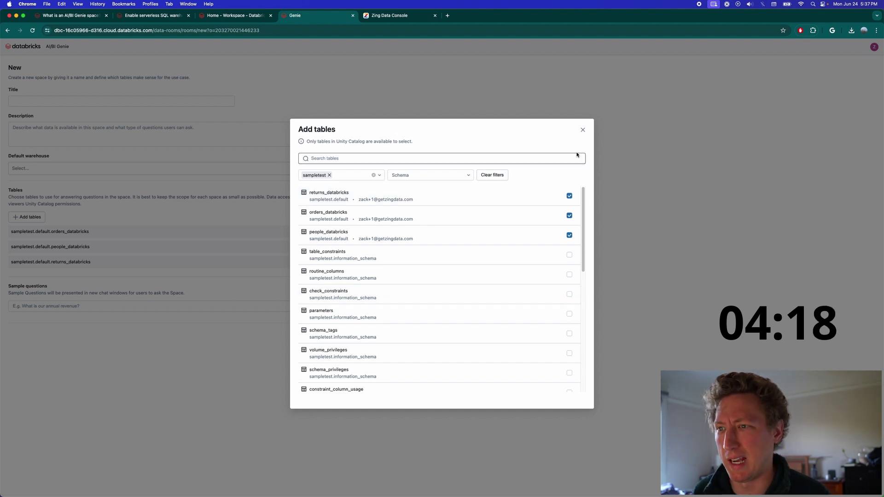
{"action": "left_click", "coordinate": [582, 130]}
- Title the space samplegenie, set its default warehouse to Serverless Starter Warehouse, and save it
{"action": "left_click", "coordinate": [129, 100]}
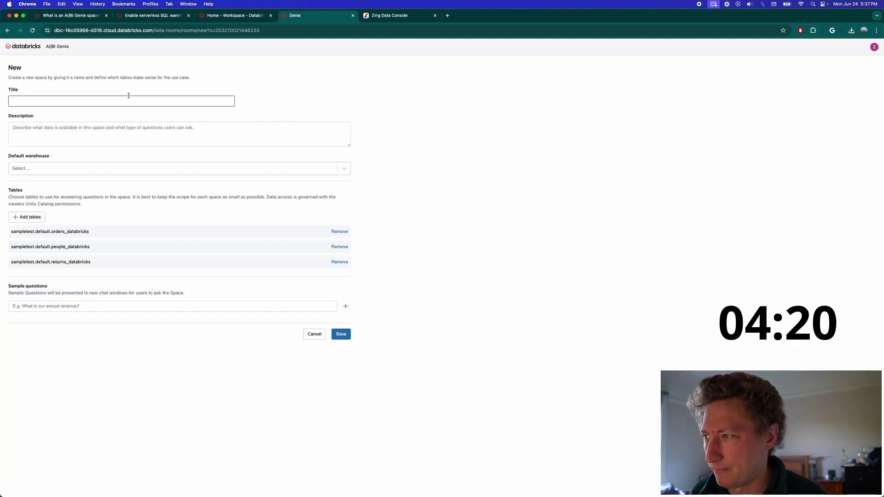
{"action": "type", "text": "sample"}
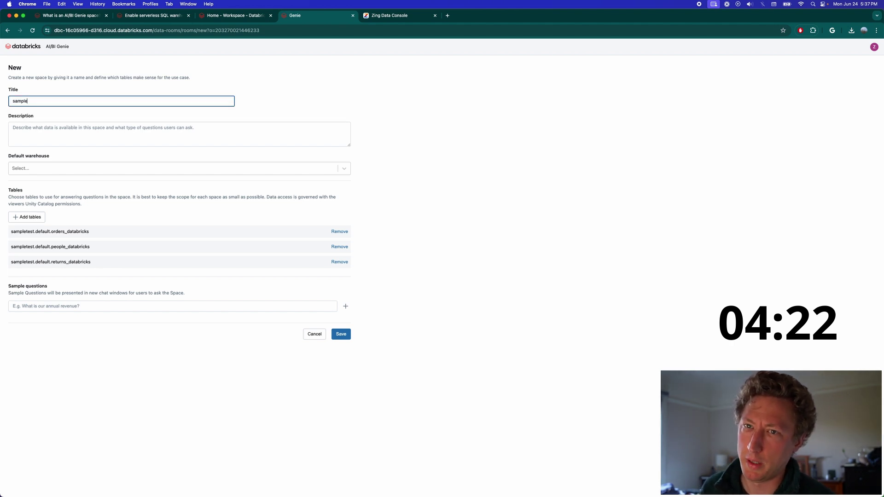
{"action": "type", "text": "genie"}
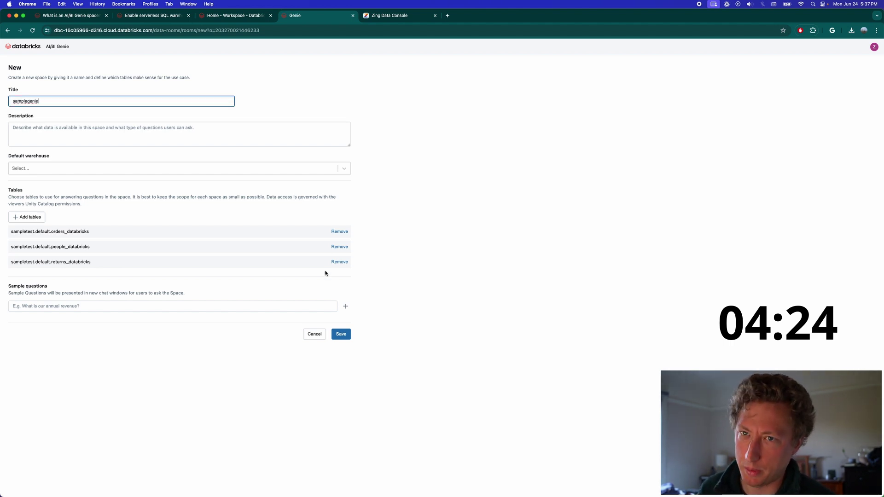
{"action": "left_click", "coordinate": [341, 335]}
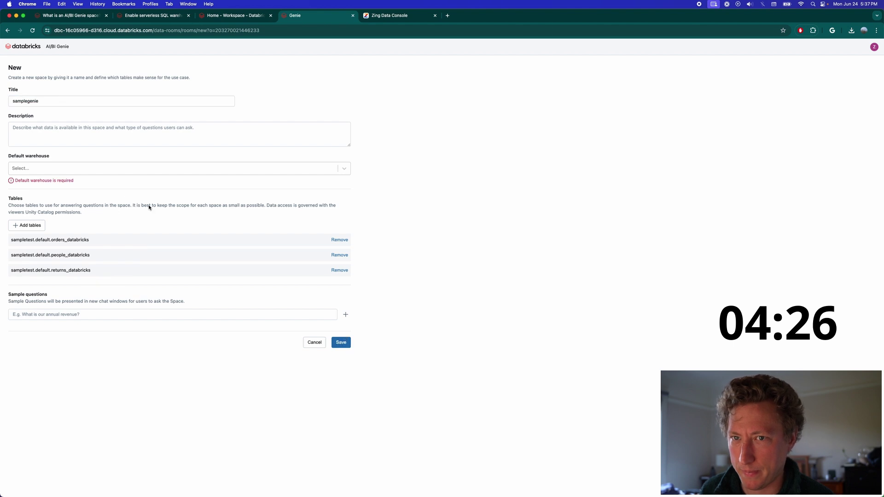
{"action": "left_click", "coordinate": [127, 168]}
{"action": "left_click", "coordinate": [126, 181]}
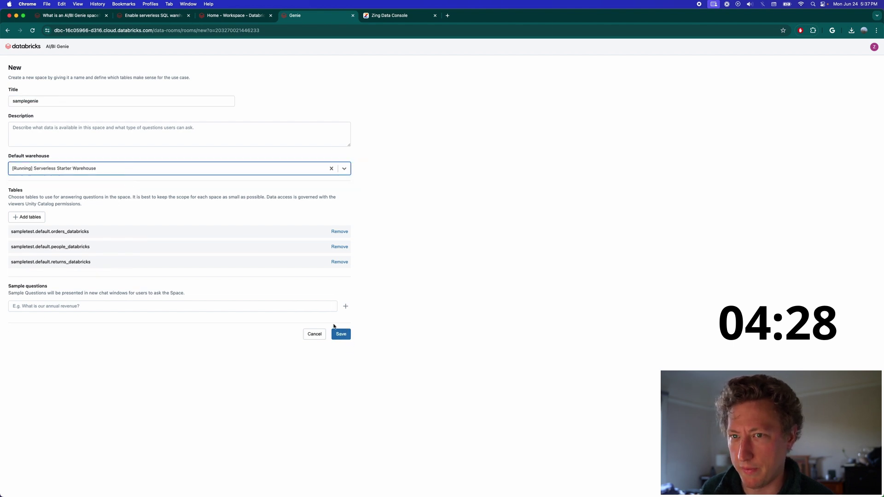
{"action": "left_click", "coordinate": [340, 333]}
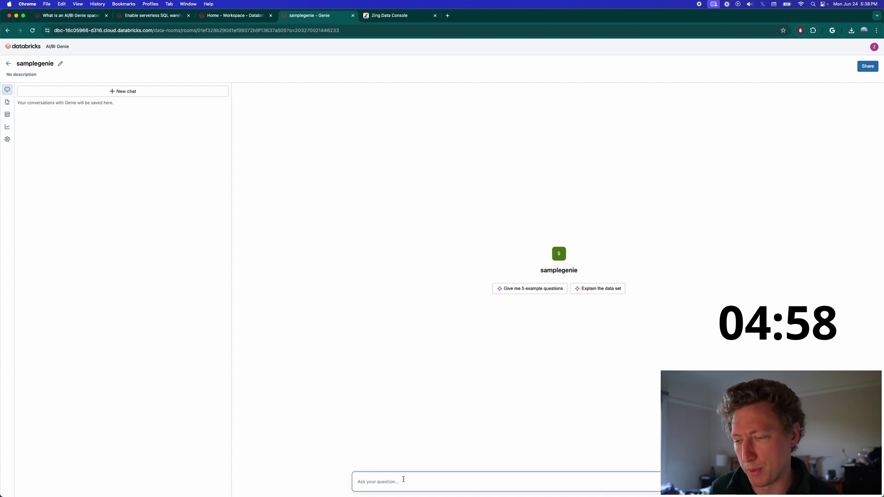
- Ask Genie "show me which customers had returns"
{"action": "type", "text": "show me which c"}
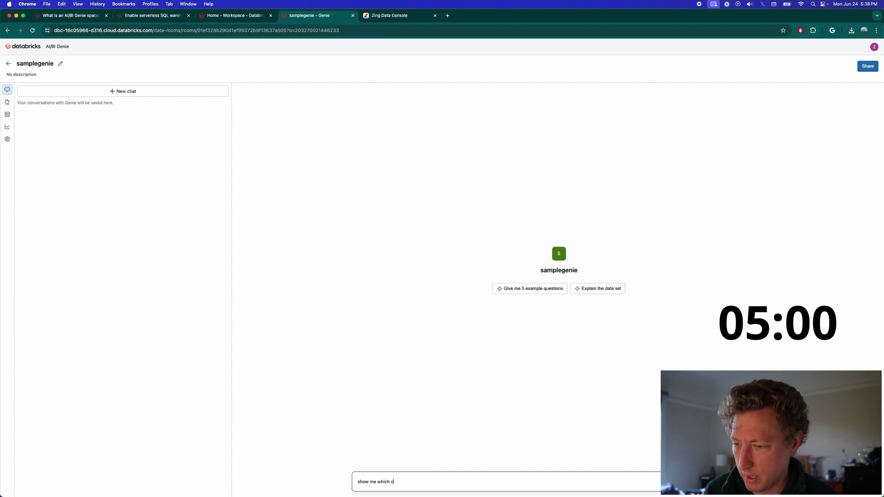
{"action": "type", "text": "ustomers had re"}
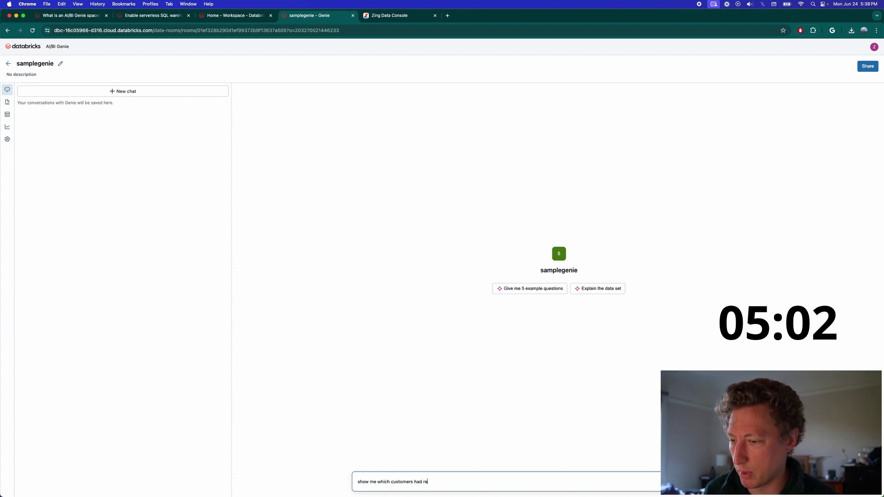
{"action": "type", "text": "turn"}
{"action": "key", "text": "Return"}
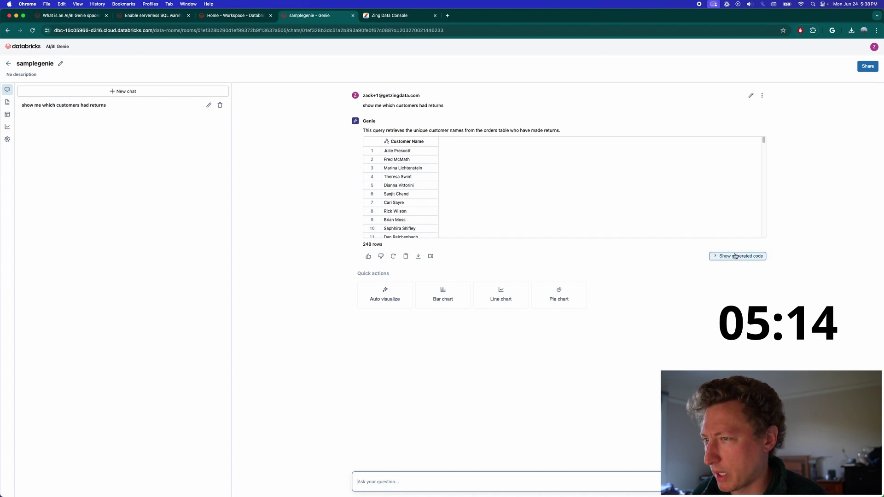
- Show the generated SQL for the returns answer and examine its selected column and join condition
{"action": "left_click", "coordinate": [733, 256]}
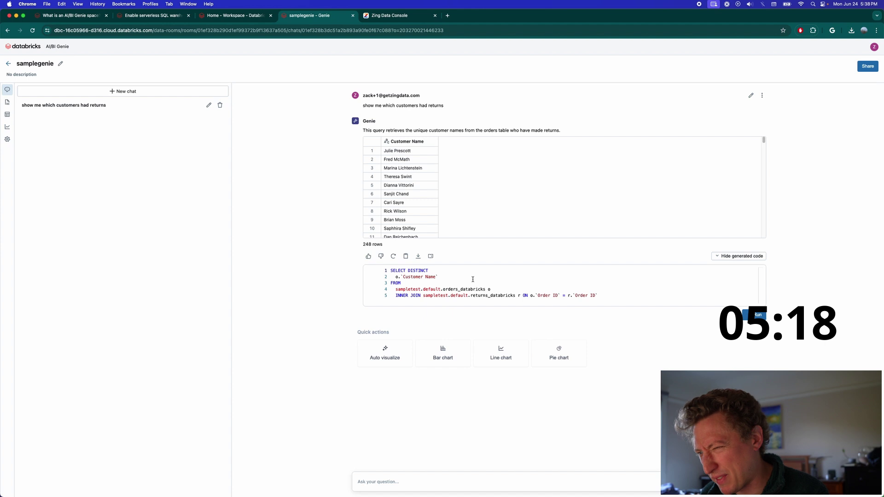
{"action": "left_click_drag", "start_coordinate": [438, 278], "coordinate": [388, 276]}
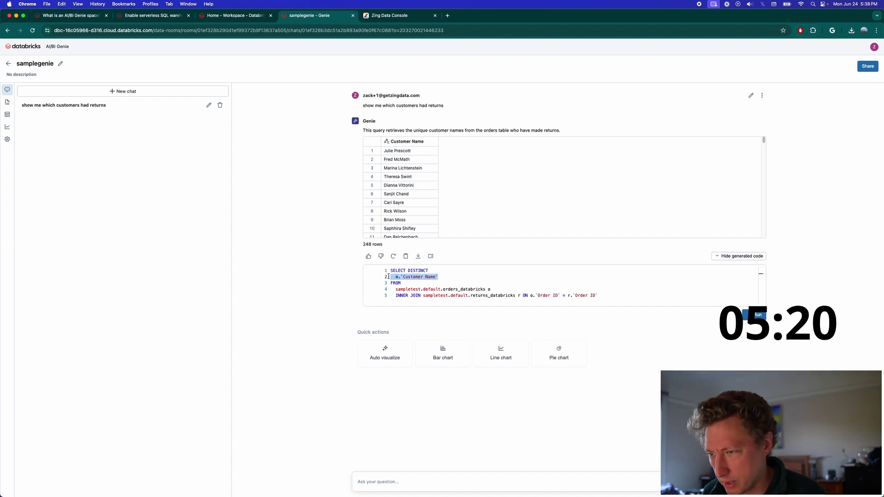
{"action": "left_click_drag", "start_coordinate": [602, 298], "coordinate": [466, 295]}
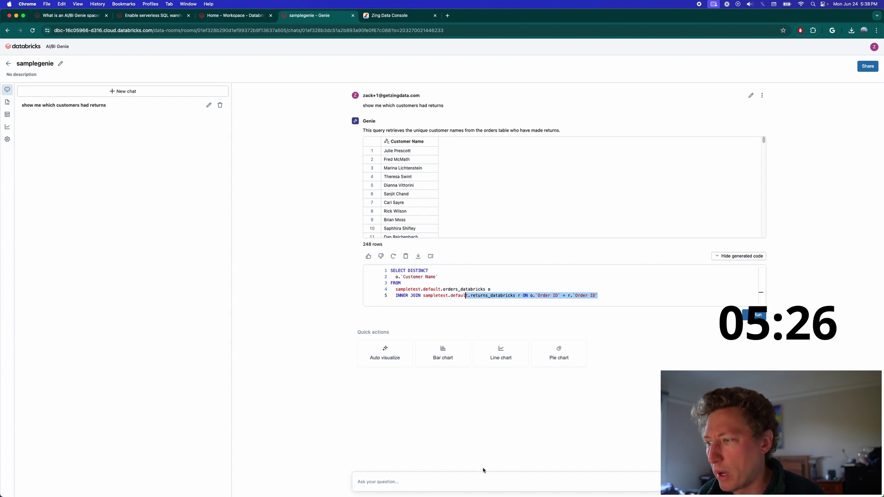
- Ask Genie "show me which customers have spent a total of more than $200"
{"action": "left_click", "coordinate": [486, 482]}
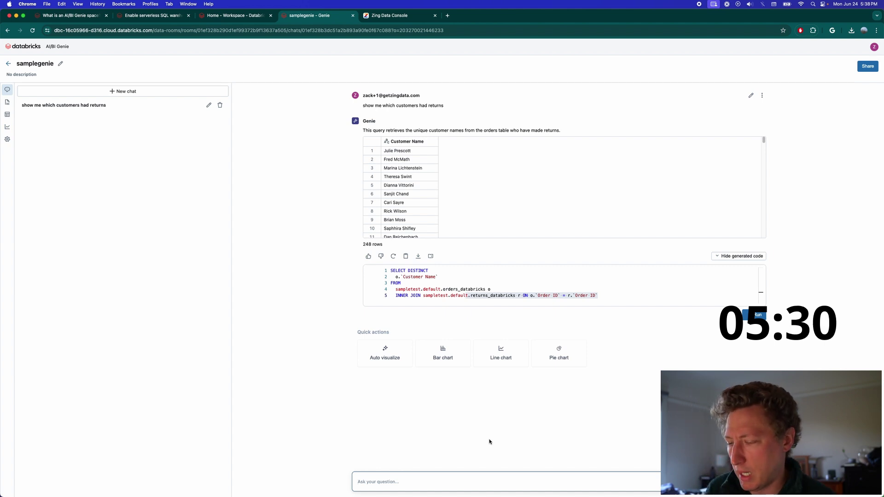
{"action": "type", "text": "sho"}
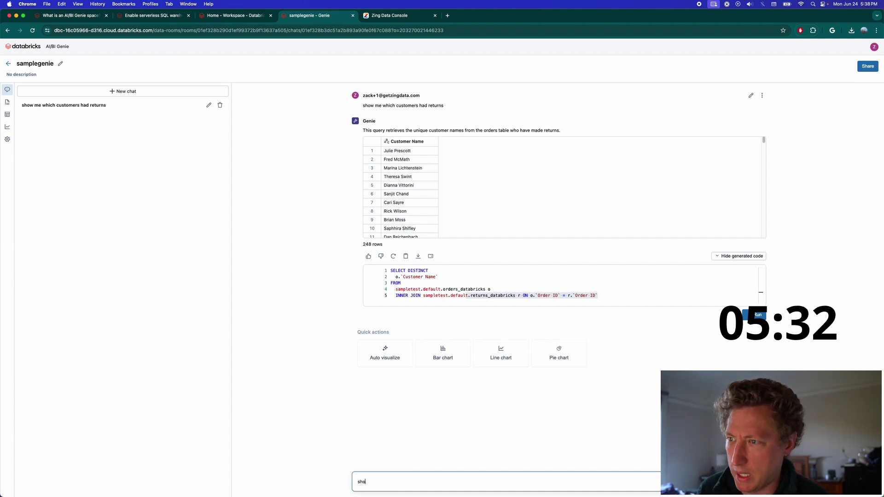
{"action": "type", "text": "w me which "}
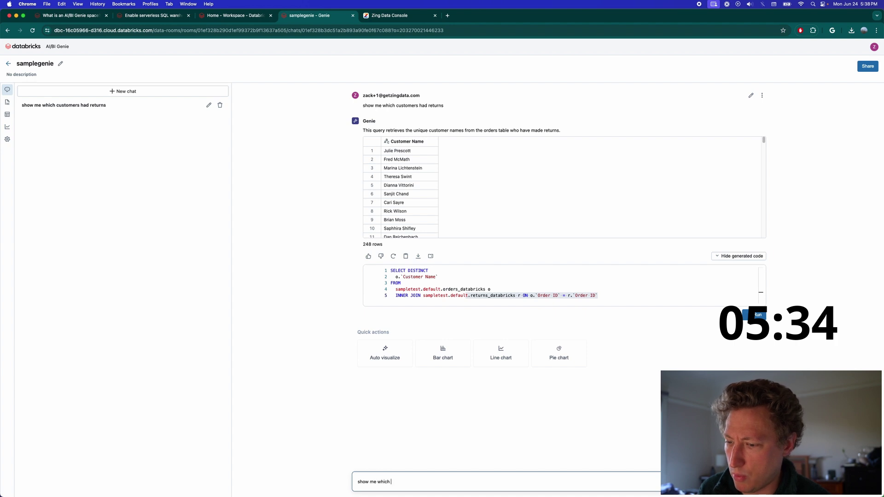
{"action": "type", "text": "cuom"}
{"action": "key", "text": "BackSpace"}
{"action": "type", "text": "tom"}
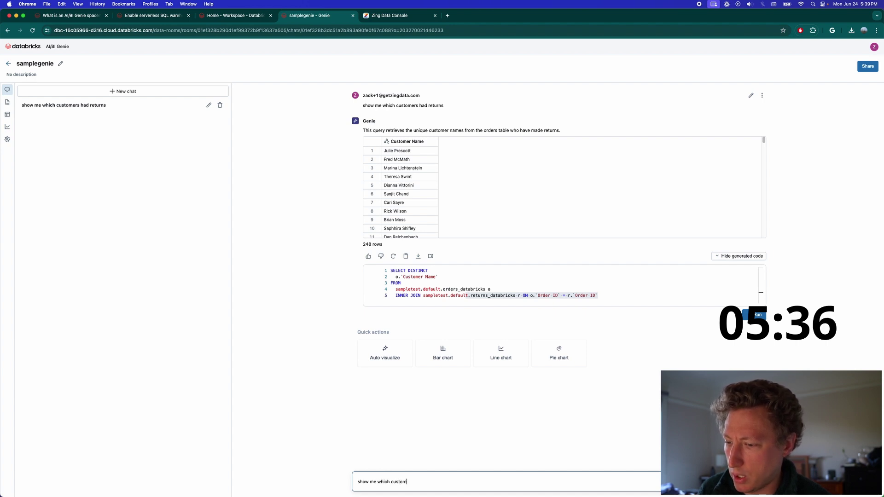
{"action": "type", "text": "ers have spent a"}
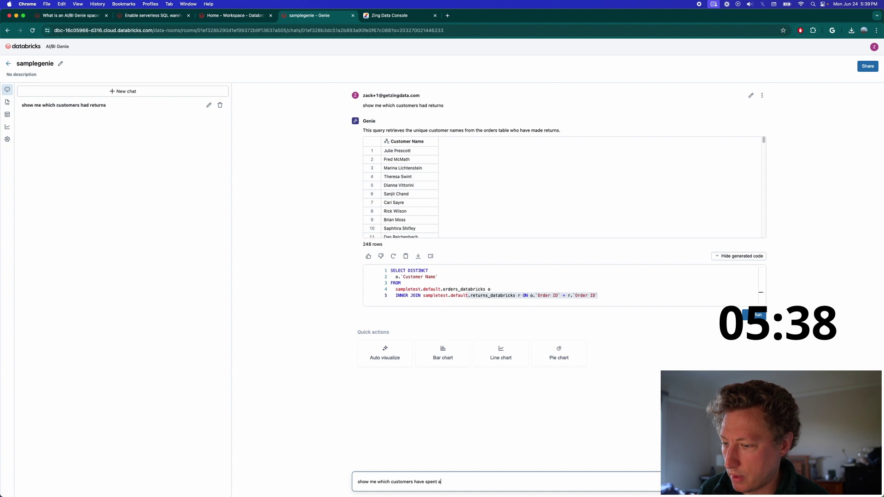
{"action": "type", "text": " total"}
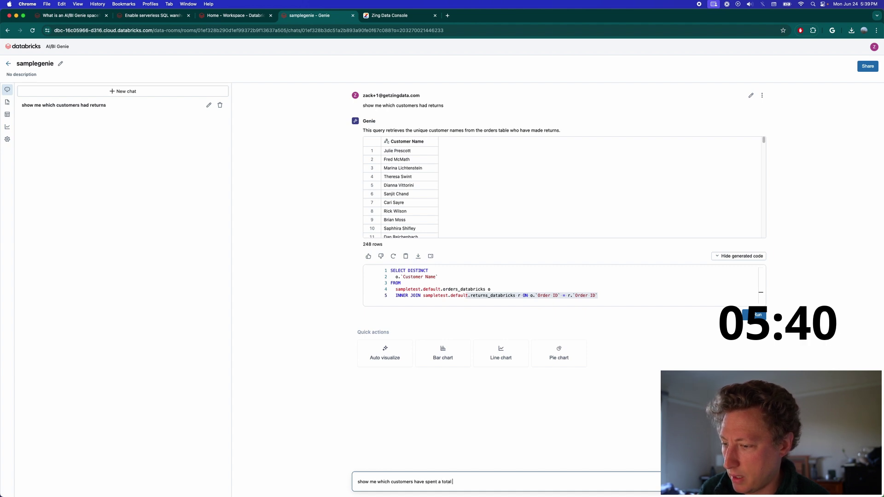
{"action": "type", "text": " of more than "}
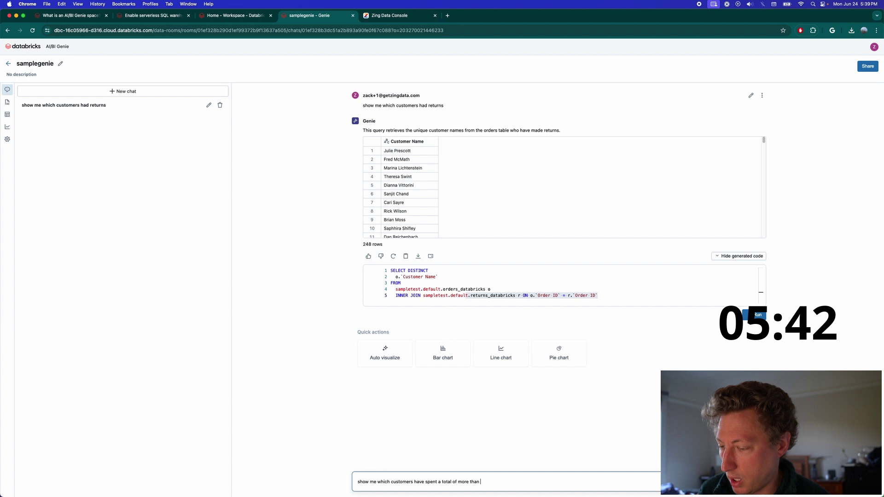
{"action": "type", "text": "$200"}
{"action": "key", "text": "Return"}
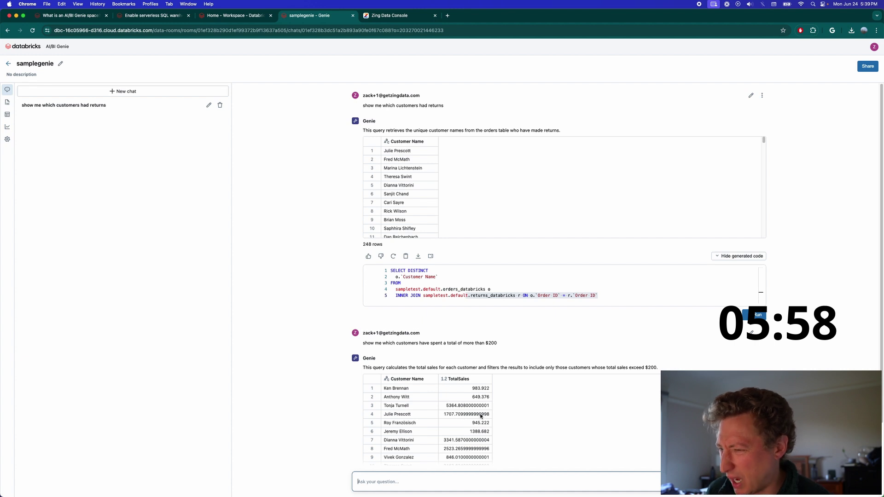
- Look through the total sales per customer in the answer and compare them with the $200 threshold in the question
{"action": "scroll", "coordinate": [479, 414], "scroll_direction": "down", "scroll_amount": 3}
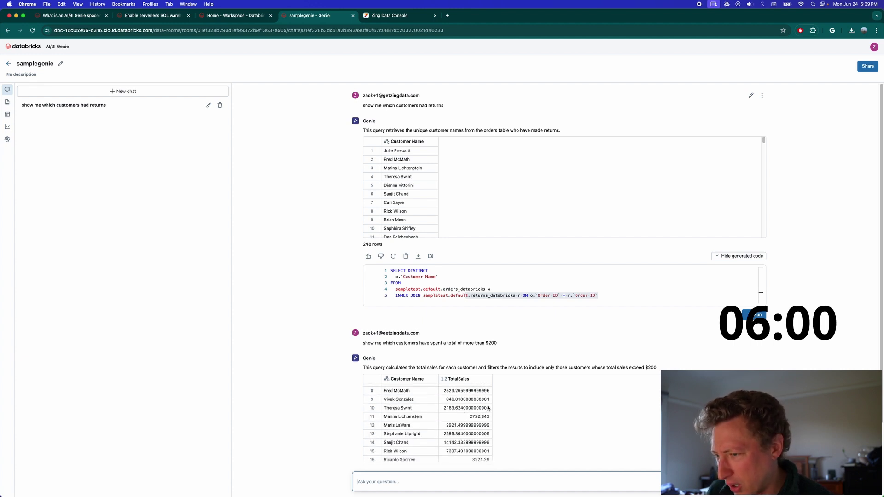
{"action": "scroll", "coordinate": [488, 408], "scroll_direction": "down", "scroll_amount": 4}
{"action": "left_click_drag", "start_coordinate": [498, 343], "coordinate": [475, 343]}
{"action": "left_click", "coordinate": [521, 348]}
{"action": "scroll", "coordinate": [520, 347], "scroll_direction": "down", "scroll_amount": 2}
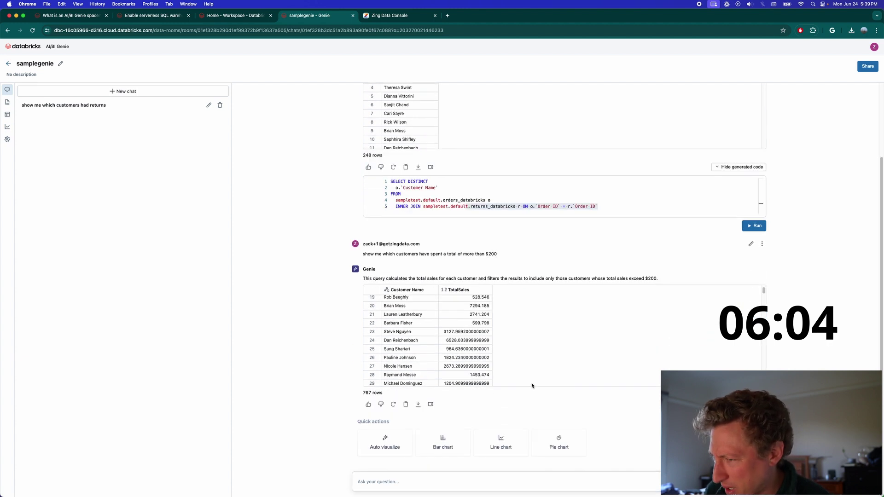
- Show the generated SQL for the total spending answer, and have Genie visualize the result automatically
{"action": "left_click", "coordinate": [738, 404]}
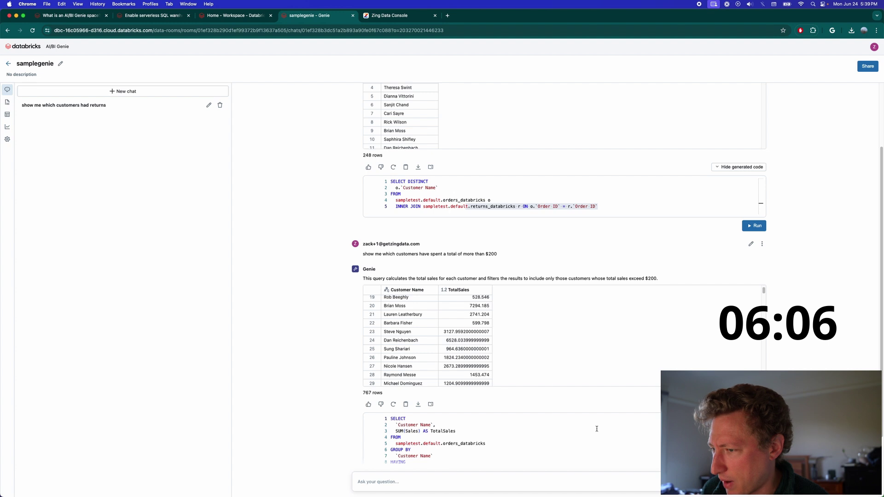
{"action": "scroll", "coordinate": [333, 422], "scroll_direction": "down", "scroll_amount": 4}
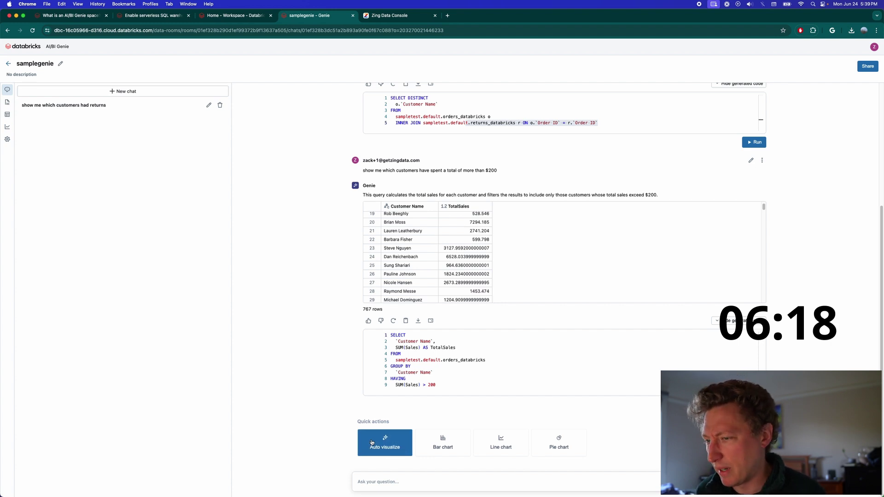
{"action": "left_click", "coordinate": [371, 443]}
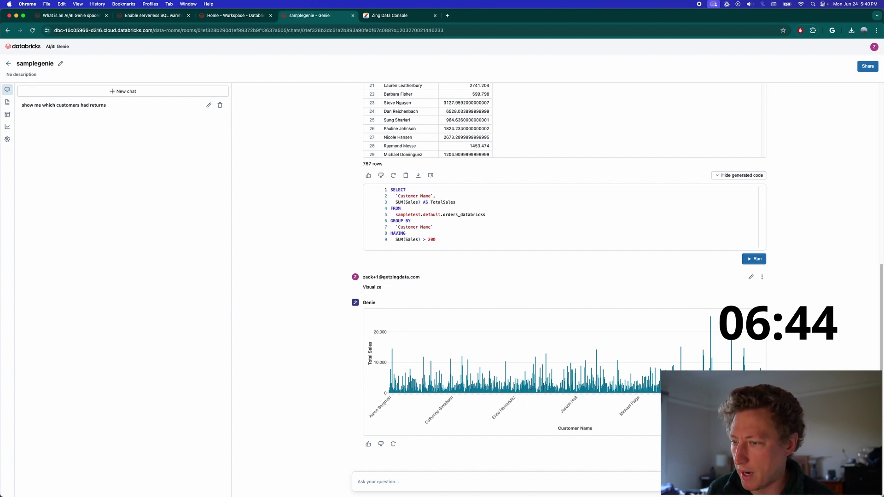
- Examine the chart specification generated for the total sales visualization, including its axis fields, and hide the code
{"action": "scroll", "coordinate": [507, 409], "scroll_direction": "down", "scroll_amount": 5}
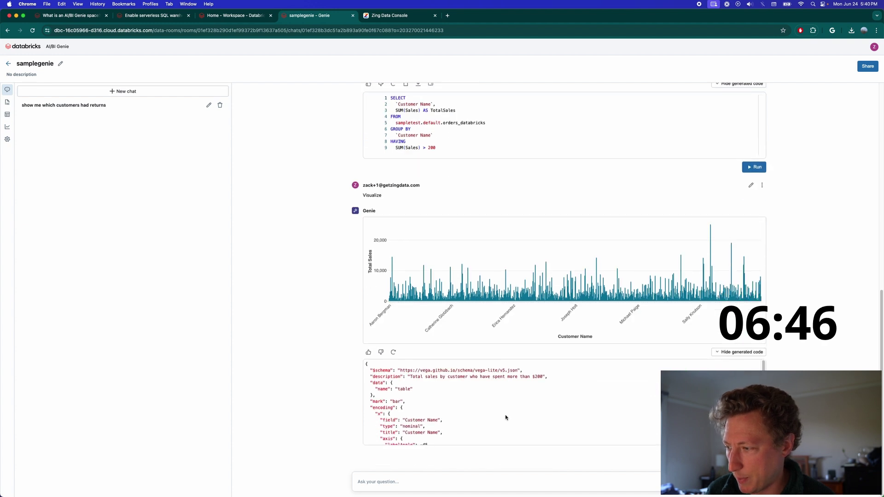
{"action": "scroll", "coordinate": [433, 414], "scroll_direction": "up", "scroll_amount": 5}
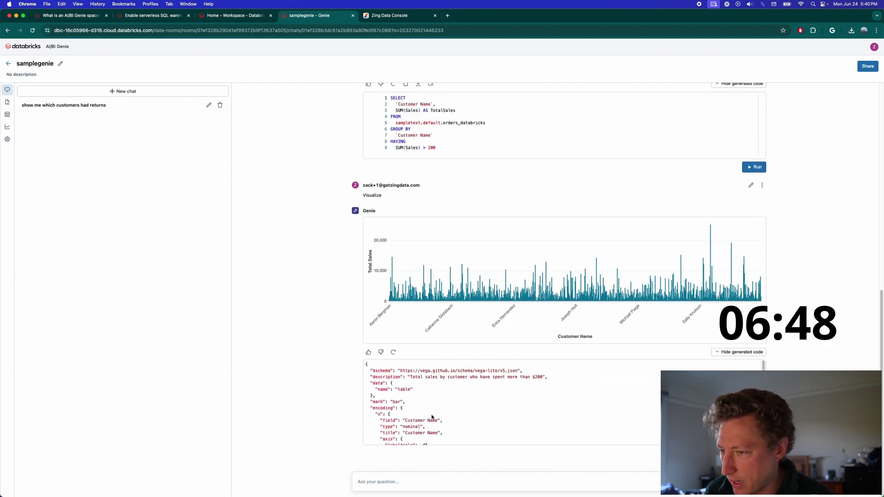
{"action": "scroll", "coordinate": [432, 401], "scroll_direction": "down", "scroll_amount": 2}
{"action": "scroll", "coordinate": [432, 400], "scroll_direction": "down", "scroll_amount": 2}
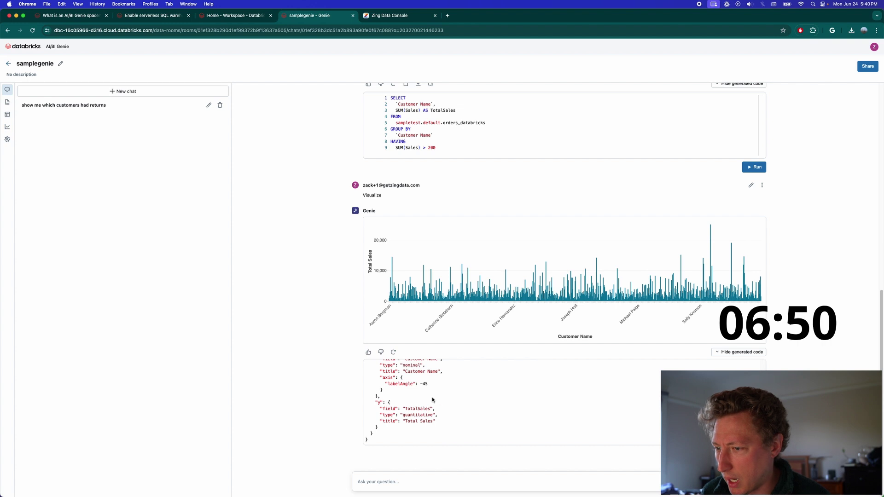
{"action": "left_click", "coordinate": [722, 354]}
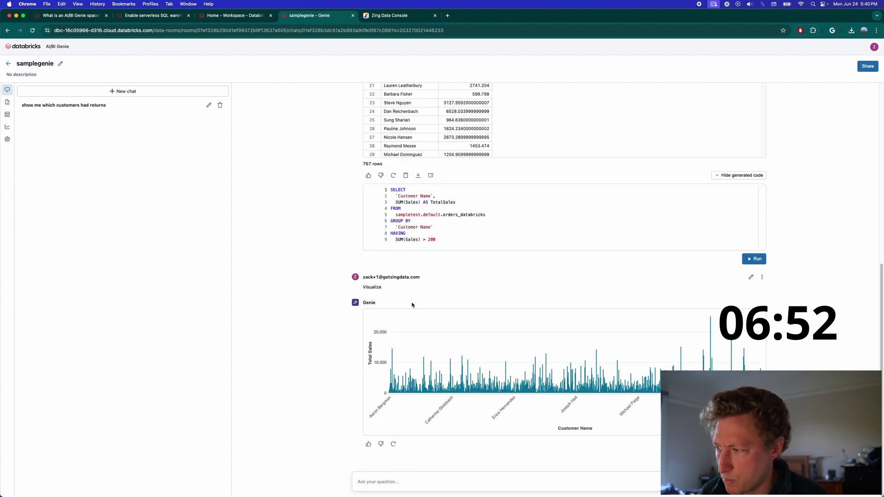
- Reuse the earlier spending question to ask Genie "show me which customers have spent a total of more than $200, ordered by biggest customer first"
{"action": "scroll", "coordinate": [430, 285], "scroll_direction": "up", "scroll_amount": 3}
{"action": "left_click_drag", "start_coordinate": [506, 140], "coordinate": [362, 140]}
{"action": "key", "text": "super+c"}
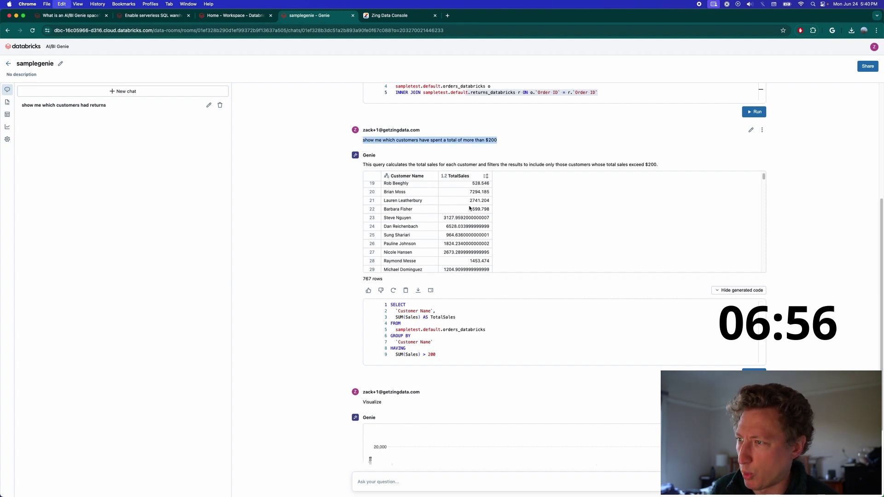
{"action": "scroll", "coordinate": [470, 208], "scroll_direction": "down", "scroll_amount": 10}
{"action": "left_click", "coordinate": [424, 476]}
{"action": "key", "text": "super+v"}
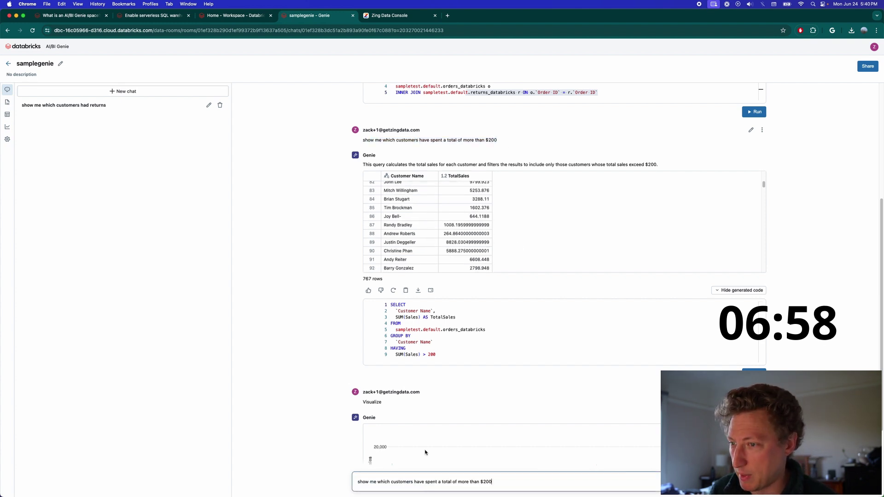
{"action": "type", "text": ", "}
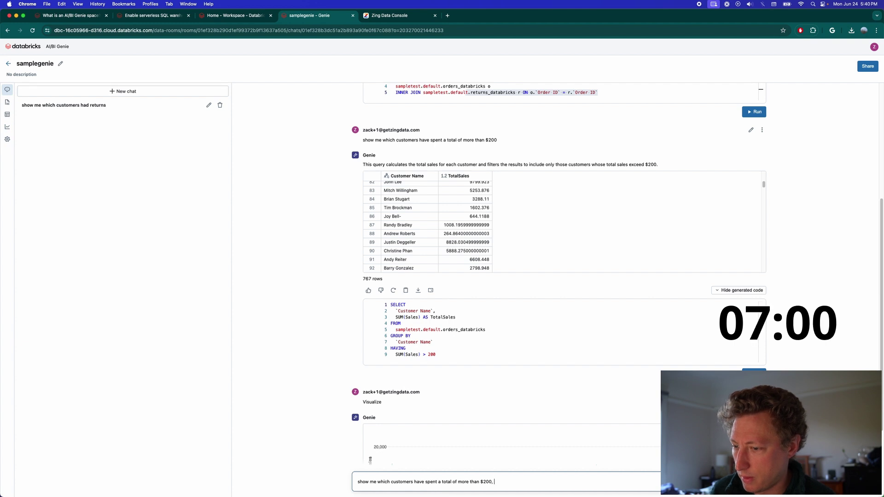
{"action": "type", "text": "ordered by "}
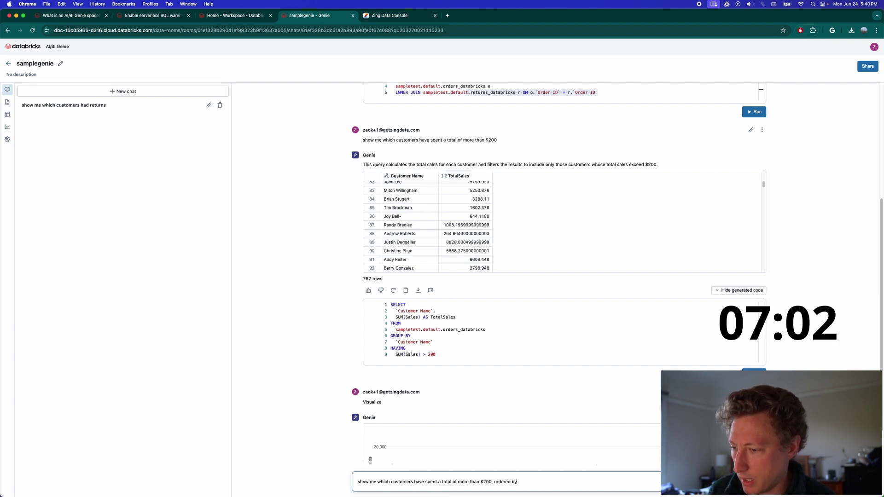
{"action": "type", "text": "biggest "}
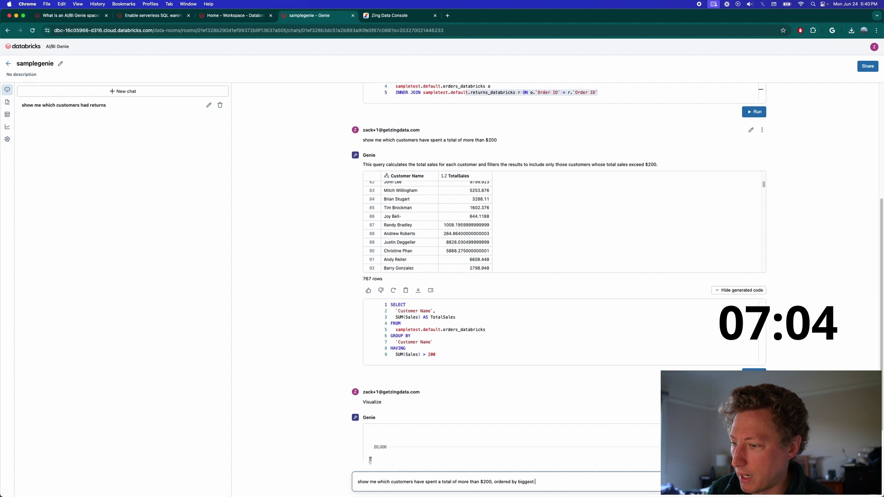
{"action": "type", "text": "customer fir"}
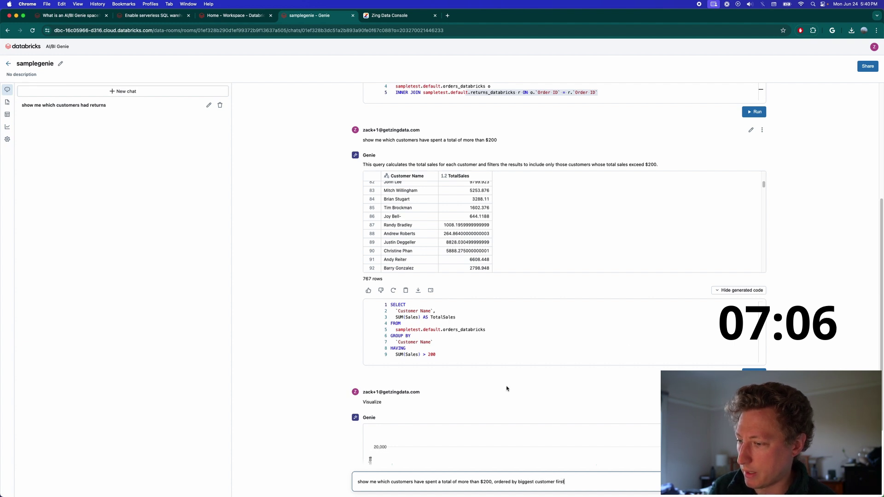
{"action": "type", "text": "st"}
{"action": "key", "text": "Return"}
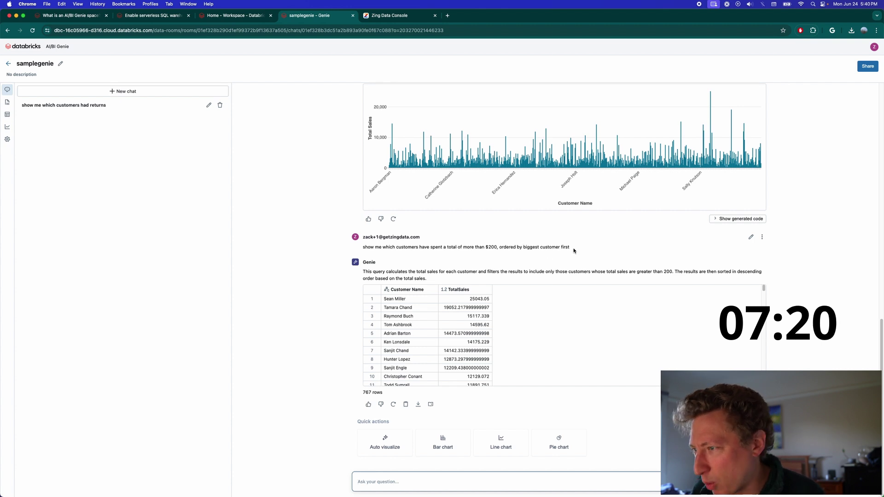
- Resubmit the latest question with "as a graph" added at its end, and show the generated SQL for the new answer
{"action": "left_click", "coordinate": [752, 238]}
{"action": "type", "text": "as a gr"}
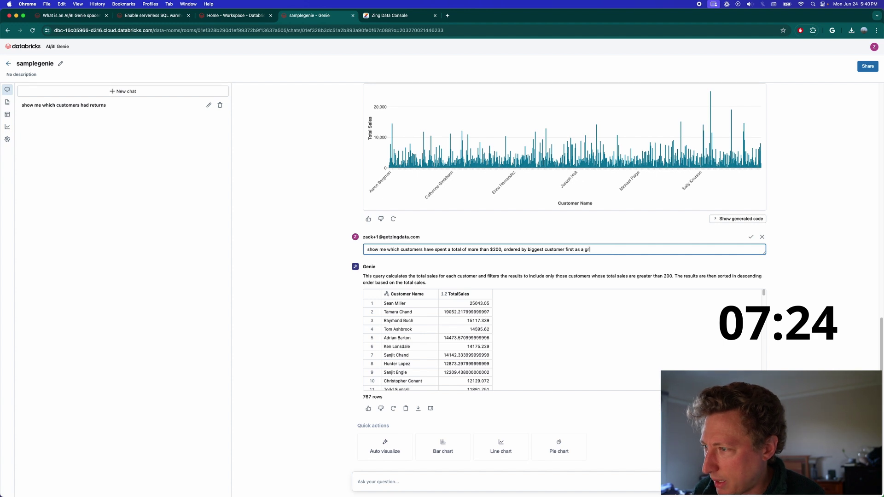
{"action": "type", "text": "aph"}
{"action": "key", "text": "Return"}
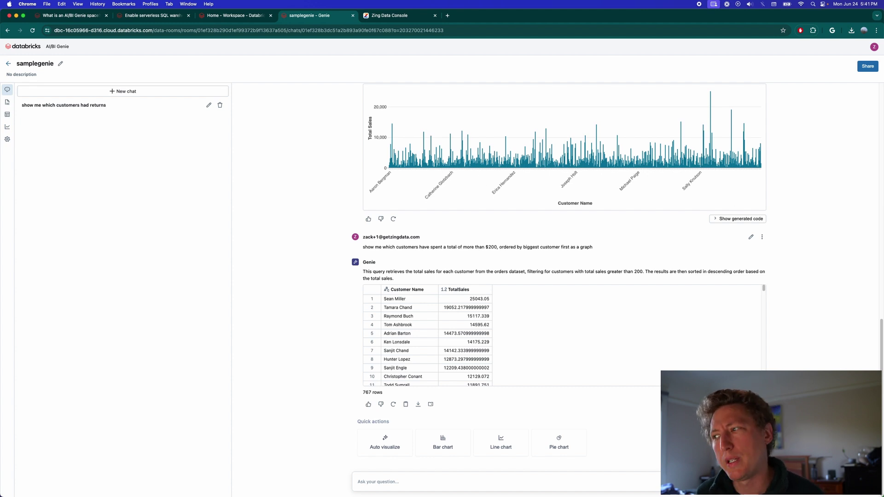
{"action": "left_click", "coordinate": [739, 404]}
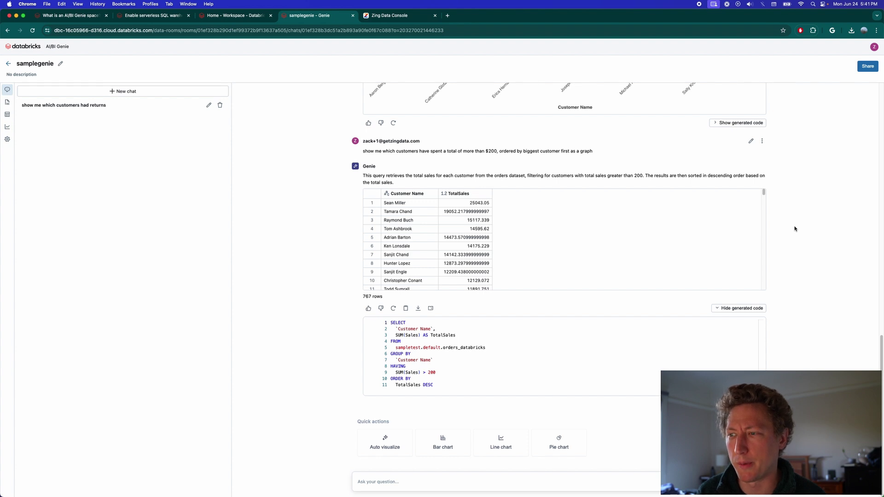
- Switch to the Zing Data Console and import the Orders, Returns and People sheets of Sample - Superstore.xlsx as an Excel or CSV data source
{"action": "left_click", "coordinate": [409, 16]}
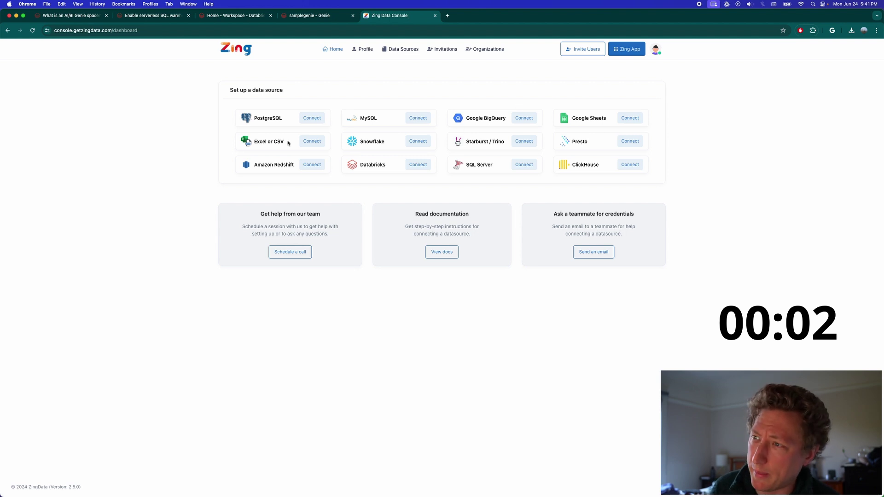
{"action": "left_click", "coordinate": [312, 141]}
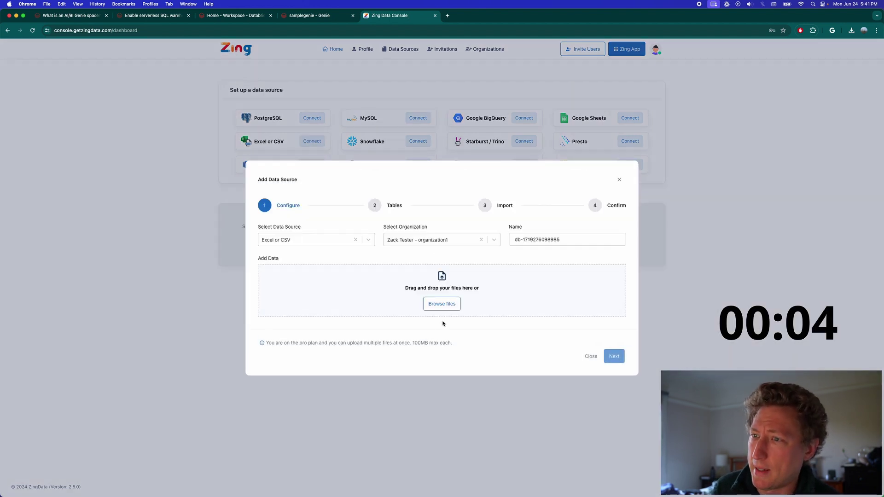
{"action": "key", "text": "super+Tab"}
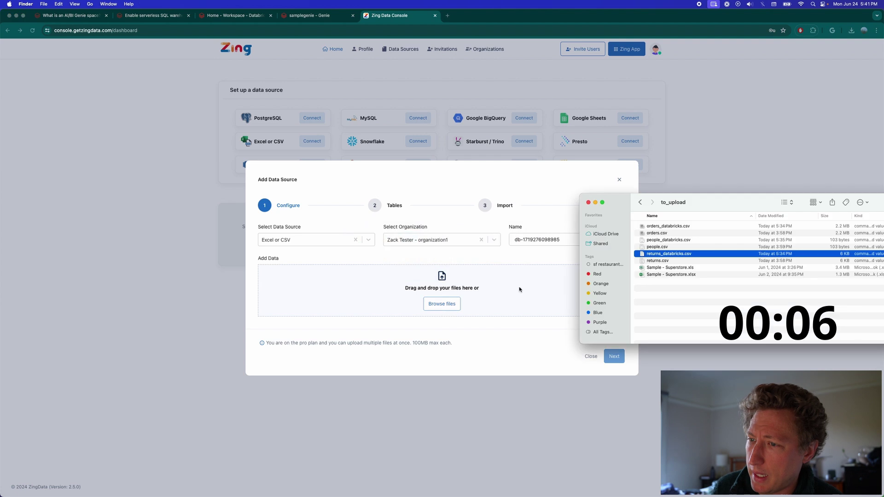
{"action": "left_click", "coordinate": [678, 274]}
{"action": "left_click_drag", "start_coordinate": [680, 276], "coordinate": [560, 286]}
{"action": "left_click", "coordinate": [620, 376]}
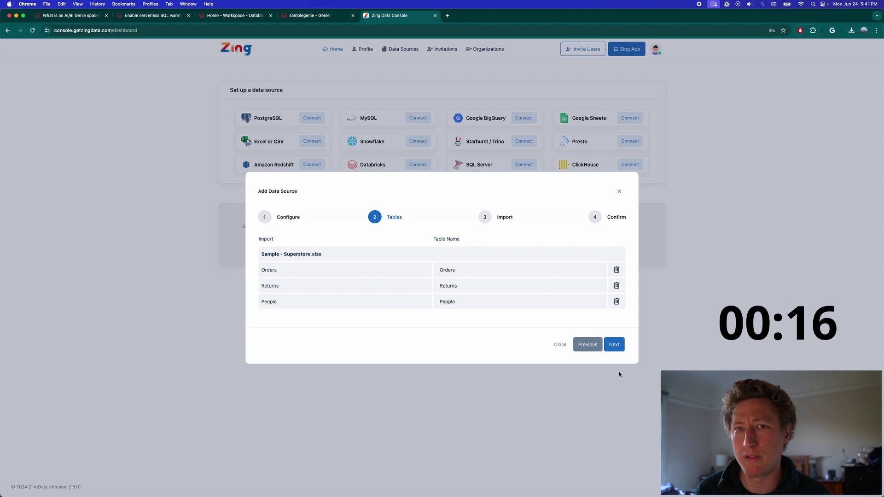
{"action": "left_click", "coordinate": [616, 345]}
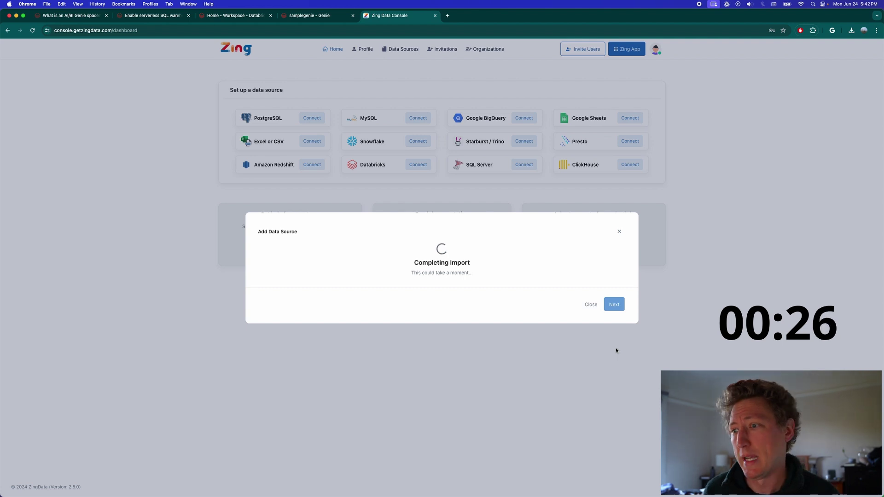
- Switch to the samplegenie chat and copy the question "show me which customers had returns"
{"action": "left_click", "coordinate": [336, 17]}
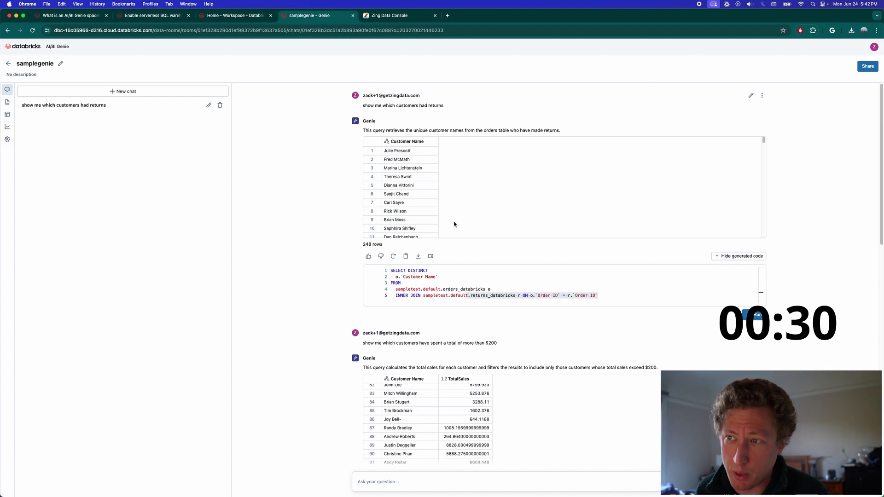
{"action": "left_click_drag", "start_coordinate": [445, 107], "coordinate": [362, 107]}
{"action": "key", "text": "super+c"}
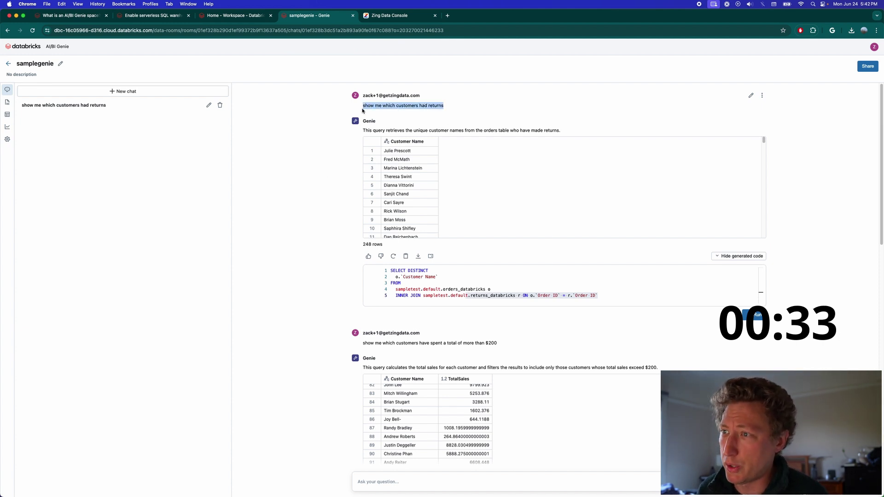
- Return to the Zing Data Console, complete the data source import and start querying the new source
{"action": "left_click", "coordinate": [408, 15]}
{"action": "left_click", "coordinate": [614, 336]}
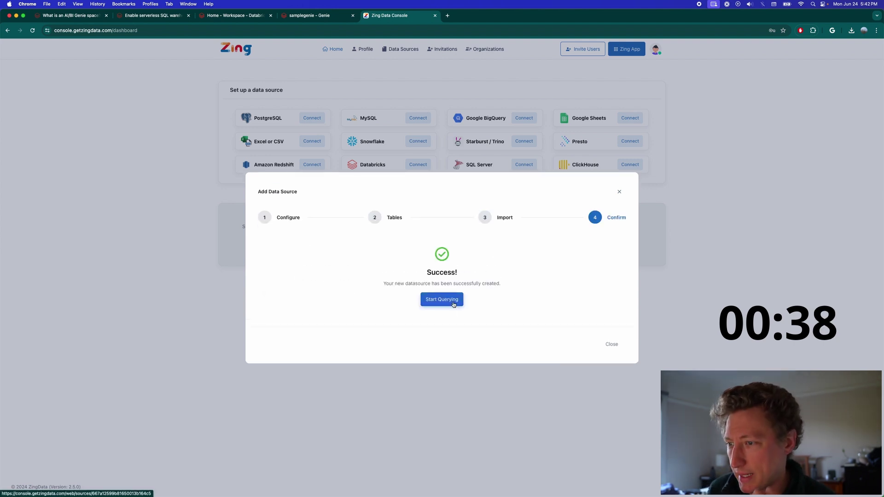
{"action": "left_click", "coordinate": [437, 300]}
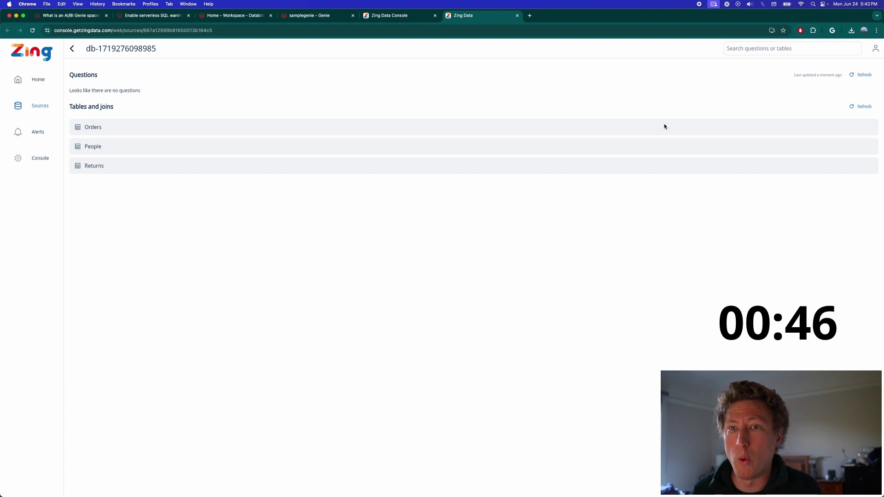
- Ask Zing the copied question "show me which customers had returns" about the newly imported data source
{"action": "left_click", "coordinate": [769, 50]}
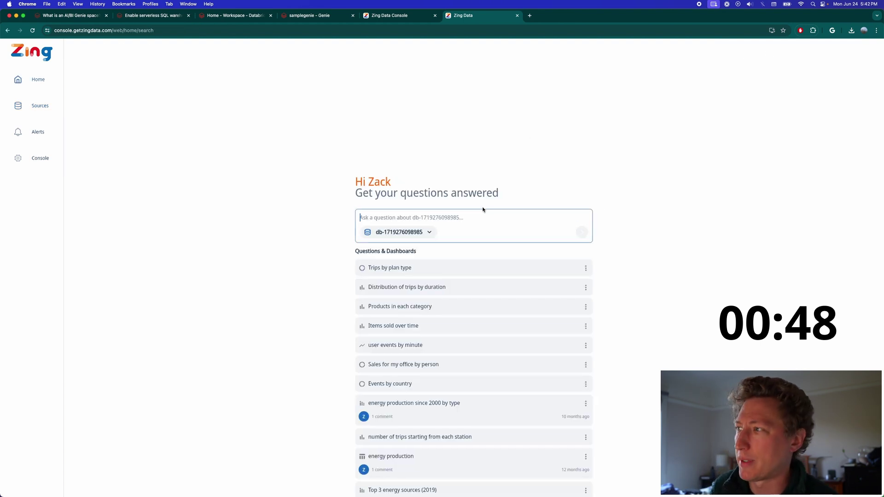
{"action": "key", "text": "super+v"}
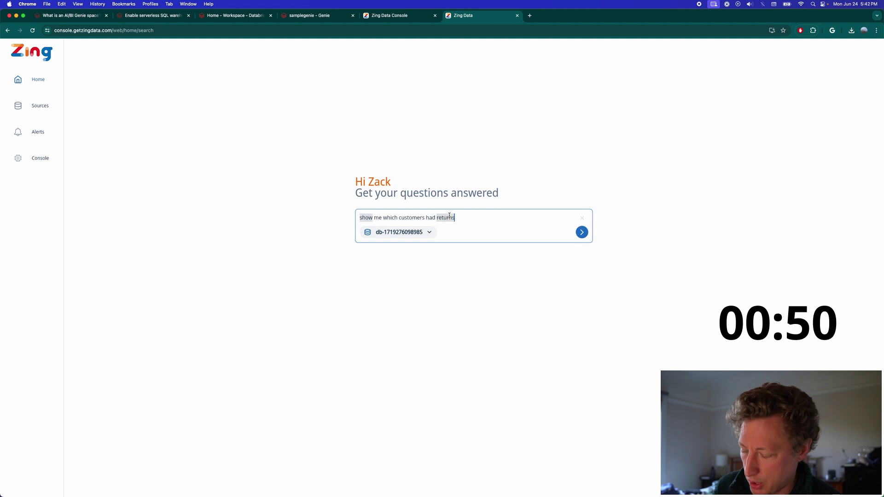
{"action": "left_click", "coordinate": [582, 233]}
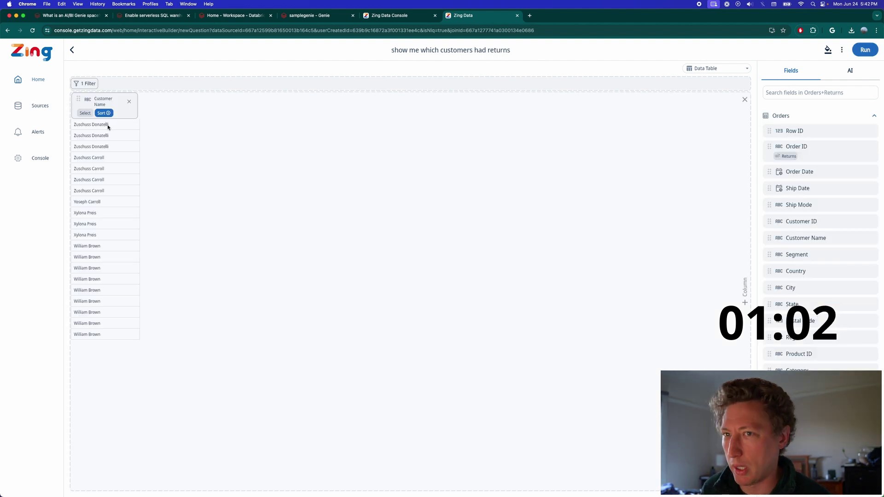
- Group the returns result by Customer Name, check the condition in its filter, and close the filter settings
{"action": "left_click", "coordinate": [85, 113]}
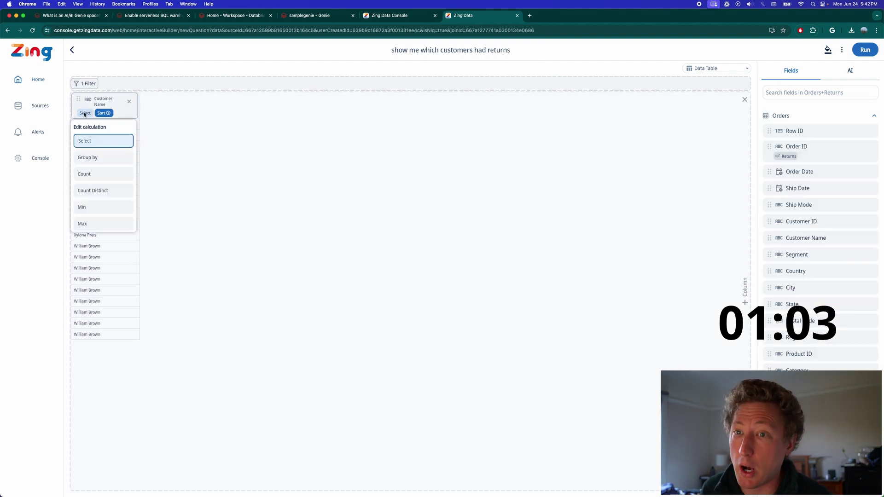
{"action": "left_click", "coordinate": [95, 158]}
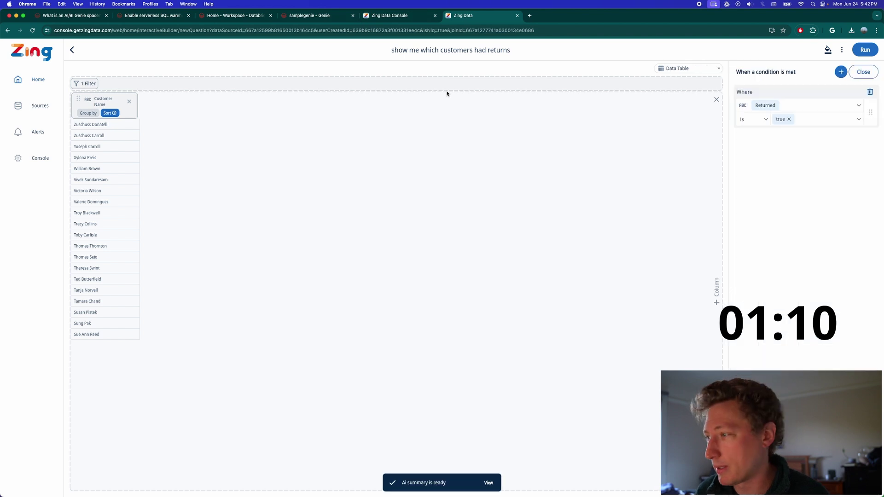
{"action": "left_click", "coordinate": [864, 72]}
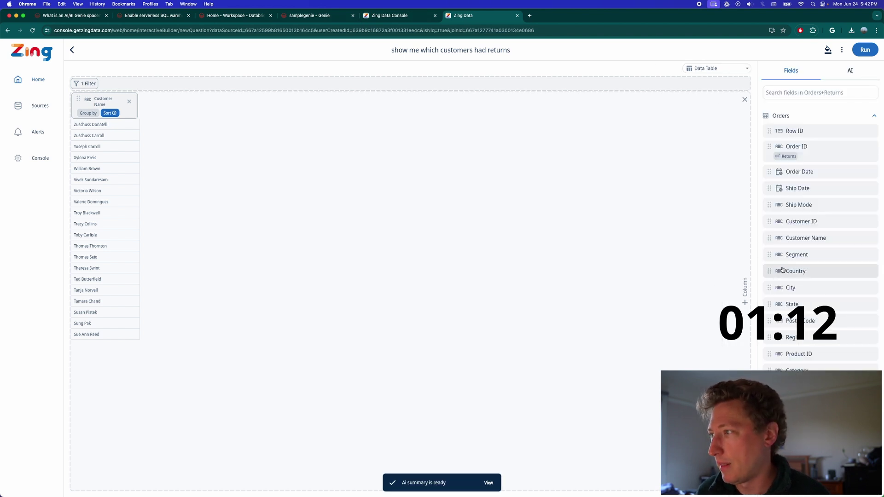
- Examine the join type and matching fields of the Orders+Returns relationship, and go back to the question search
{"action": "scroll", "coordinate": [787, 285], "scroll_direction": "down", "scroll_amount": 3}
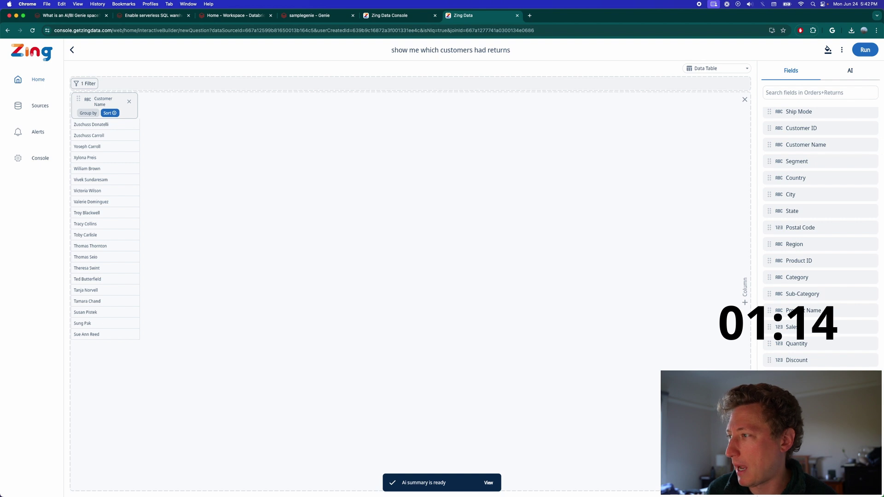
{"action": "left_click", "coordinate": [821, 478]}
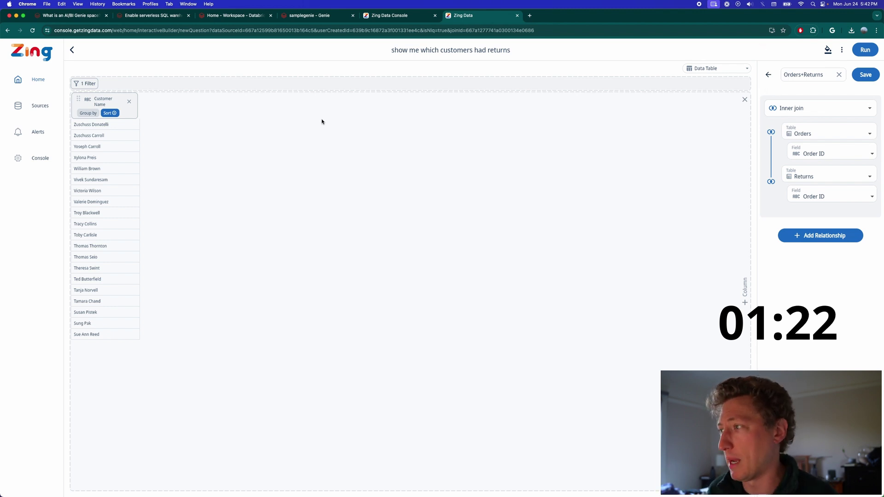
{"action": "left_click", "coordinate": [72, 49]}
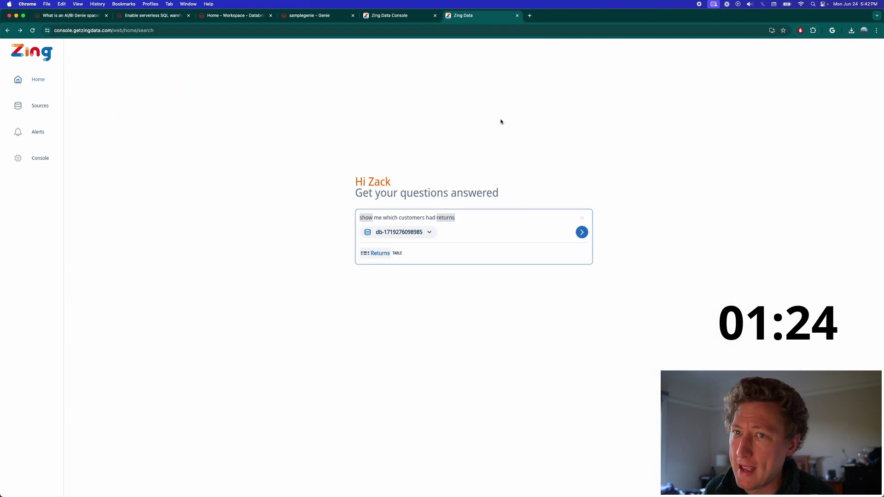
- Ask Zing "show me which customers had total purchases of at least $200" and read the AI summary of the result
{"action": "left_click_drag", "start_coordinate": [454, 219], "coordinate": [426, 219]}
{"action": "type", "text": "had"}
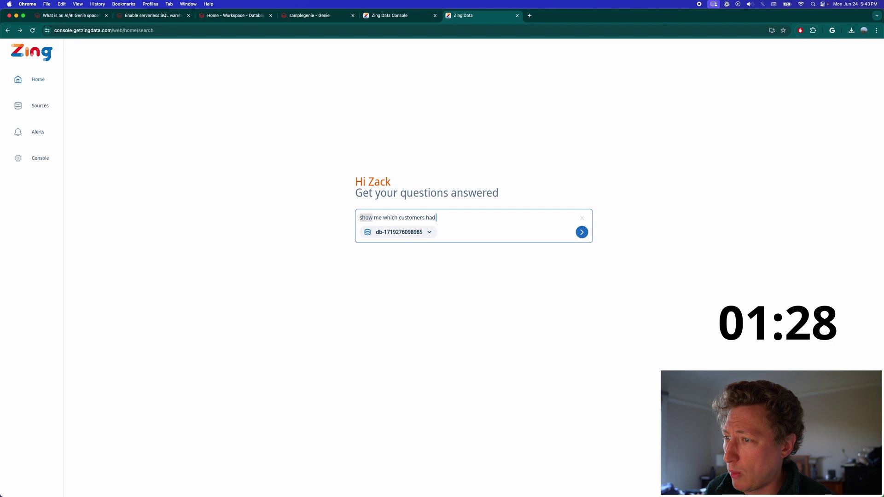
{"action": "type", "text": " total pur"}
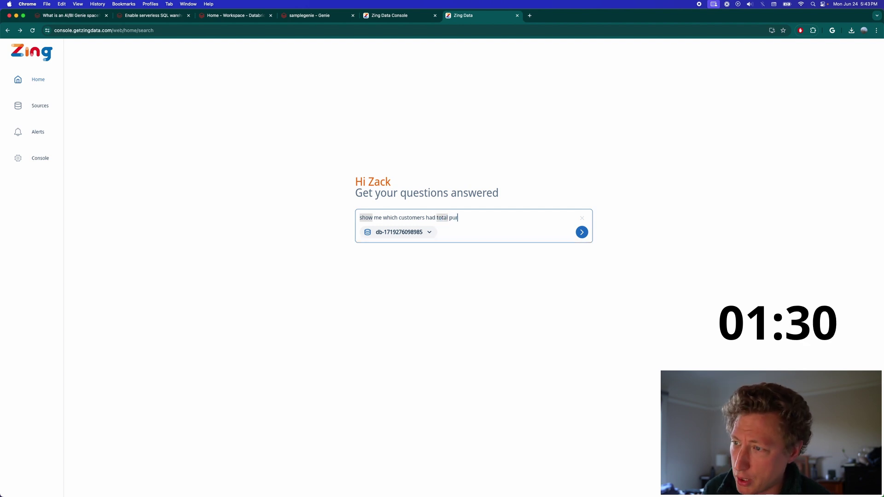
{"action": "type", "text": "chases of a"}
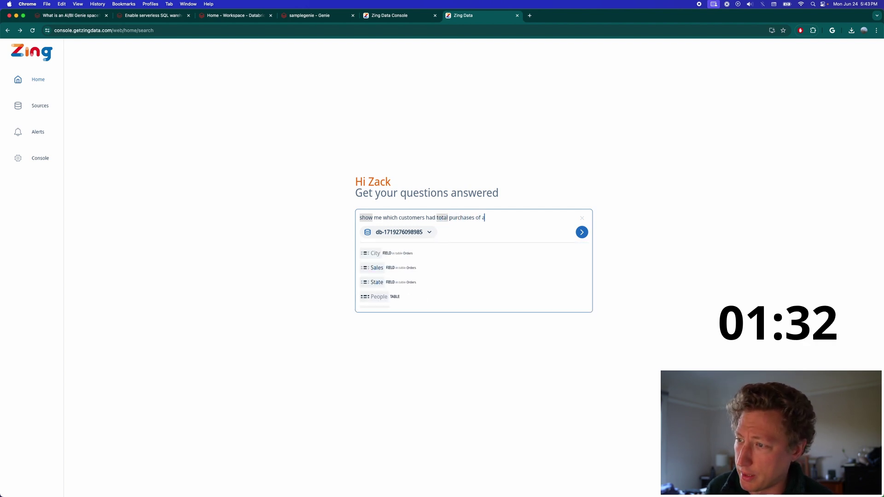
{"action": "type", "text": "t least $200"}
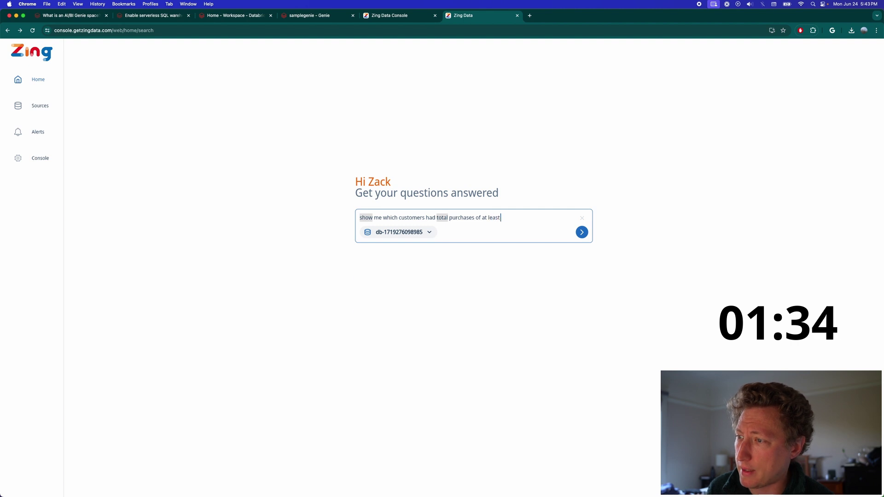
{"action": "left_click", "coordinate": [582, 233]}
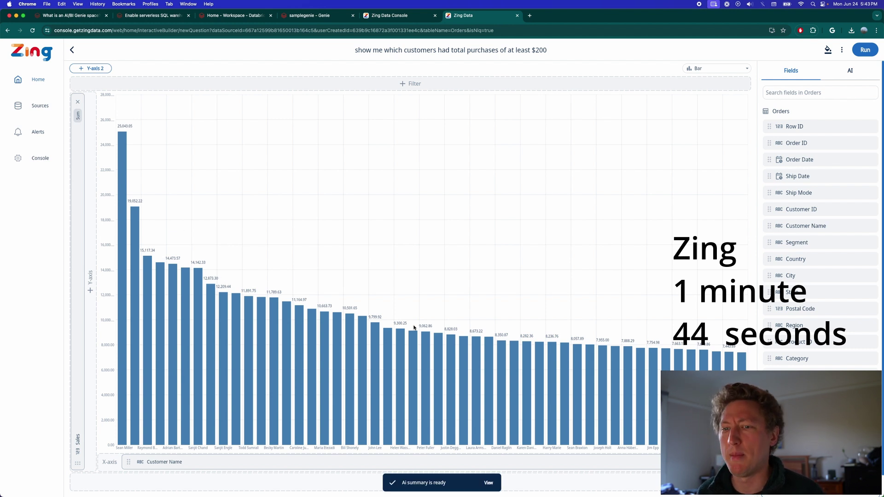
{"action": "left_click", "coordinate": [488, 483]}
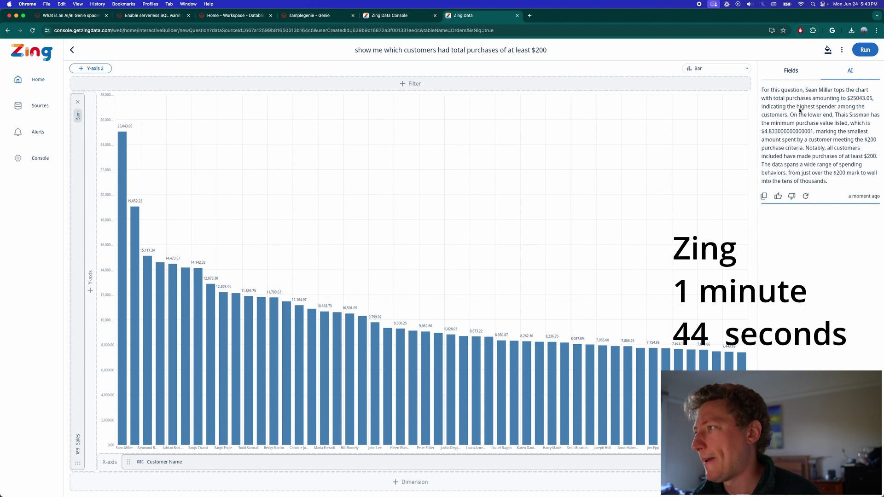
{"action": "left_click", "coordinate": [792, 71]}
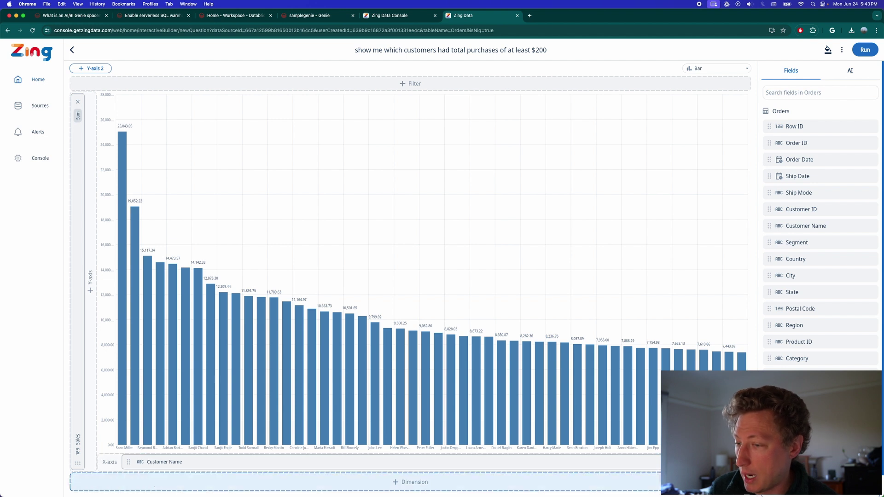
- Try Product Name as the chart's dimension, and replace it with Category
{"action": "left_click_drag", "start_coordinate": [157, 486], "coordinate": [157, 486]}
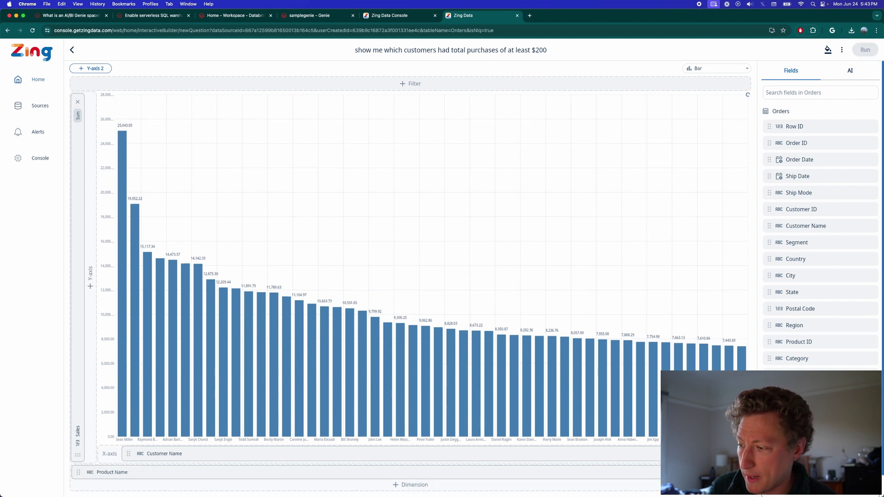
{"action": "left_click", "coordinate": [741, 472]}
{"action": "left_click_drag", "start_coordinate": [797, 359], "coordinate": [713, 481]}
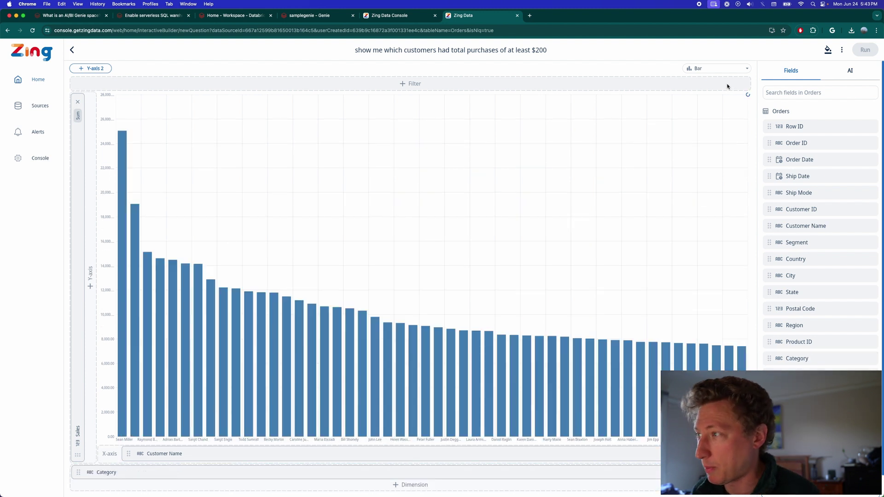
- Change the chart type to Stacked Bar, run the question to view the full result, and return to the question builder
{"action": "left_click", "coordinate": [718, 70]}
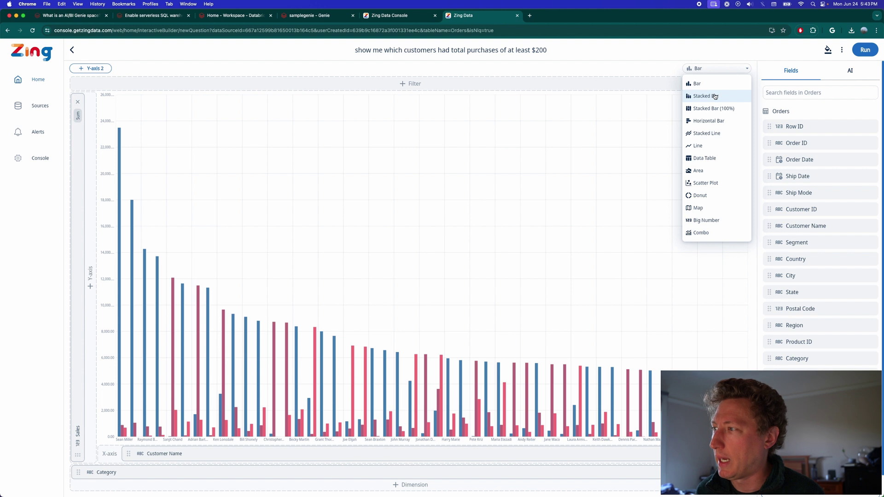
{"action": "left_click", "coordinate": [714, 96]}
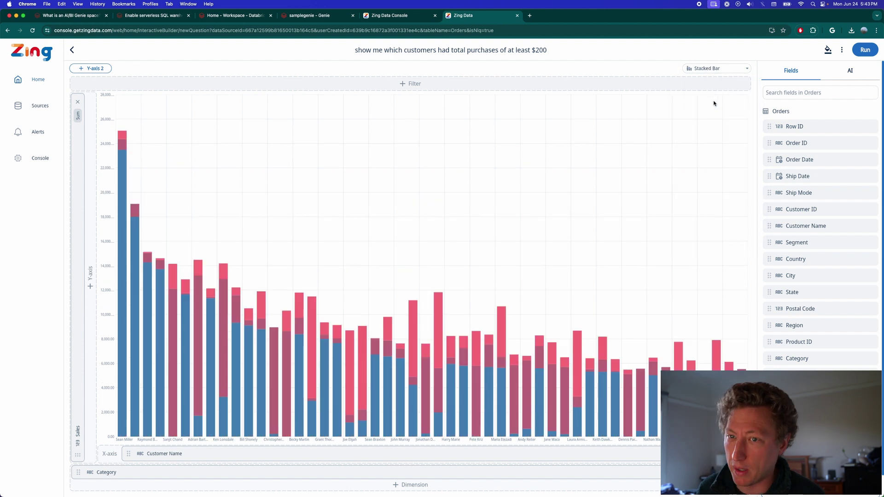
{"action": "left_click", "coordinate": [857, 49]}
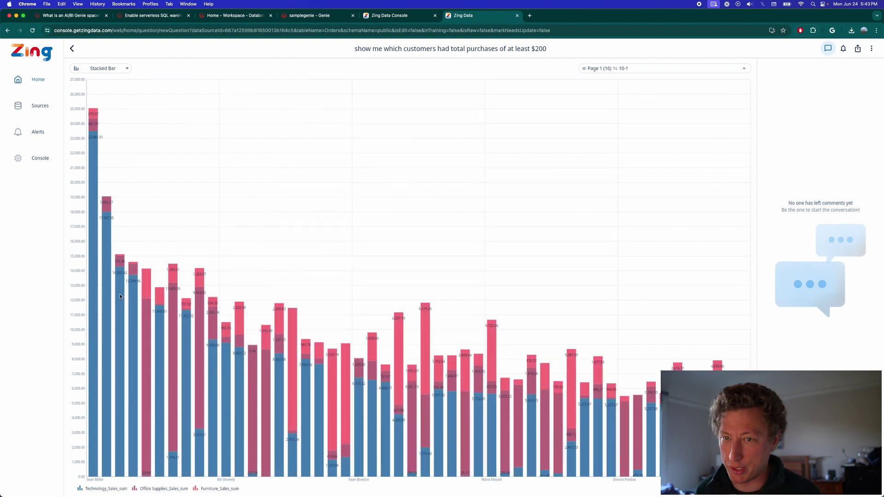
{"action": "left_click", "coordinate": [74, 48]}
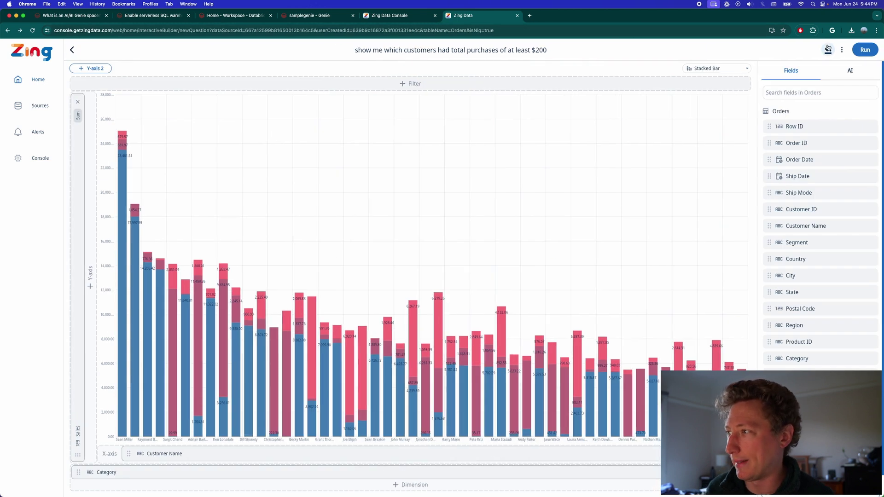
- Set the stacked bar chart's formatting to sort by the Y axis from low to high
{"action": "left_click", "coordinate": [827, 49]}
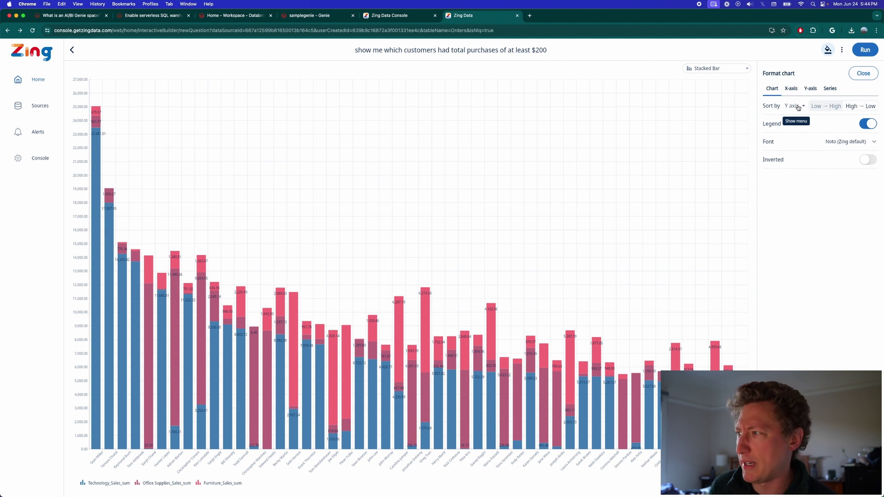
{"action": "left_click", "coordinate": [798, 107]}
{"action": "left_click", "coordinate": [826, 106]}
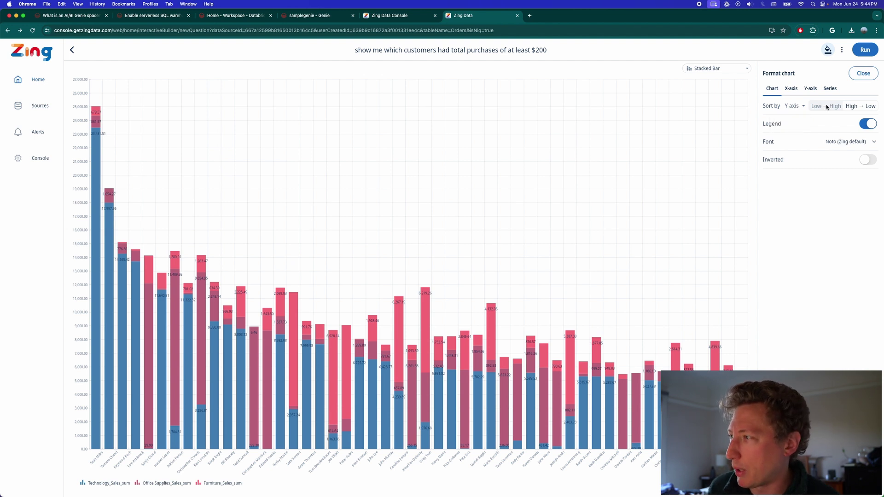